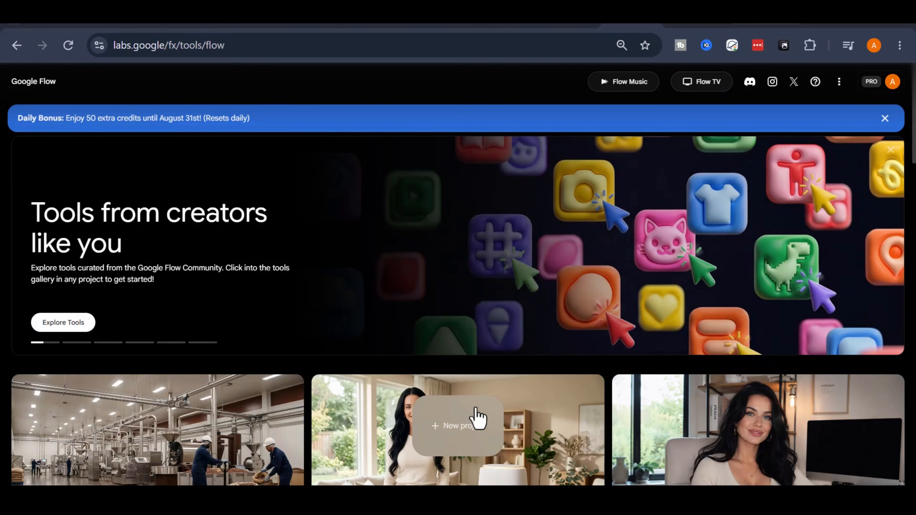
Step: Create a new Google Flow project and check the account's credits and visible watermarking setting
left_click(462, 434)
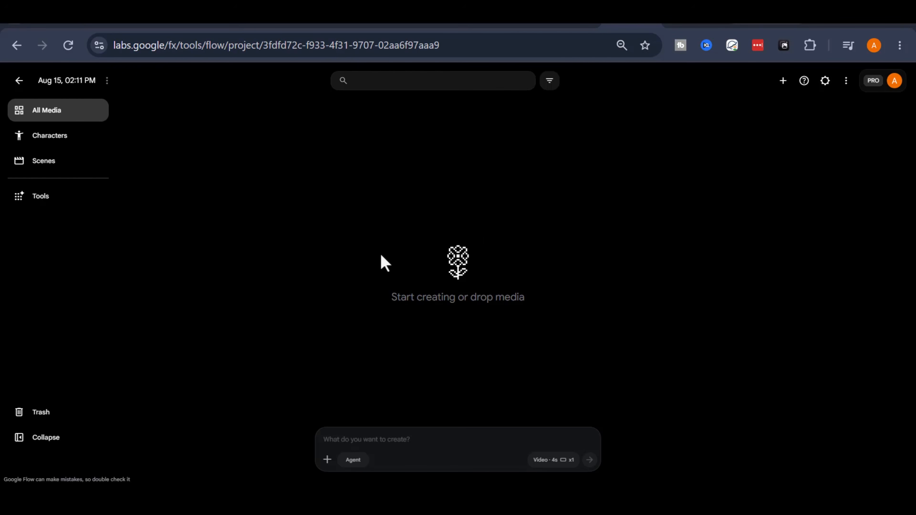
left_click(893, 80)
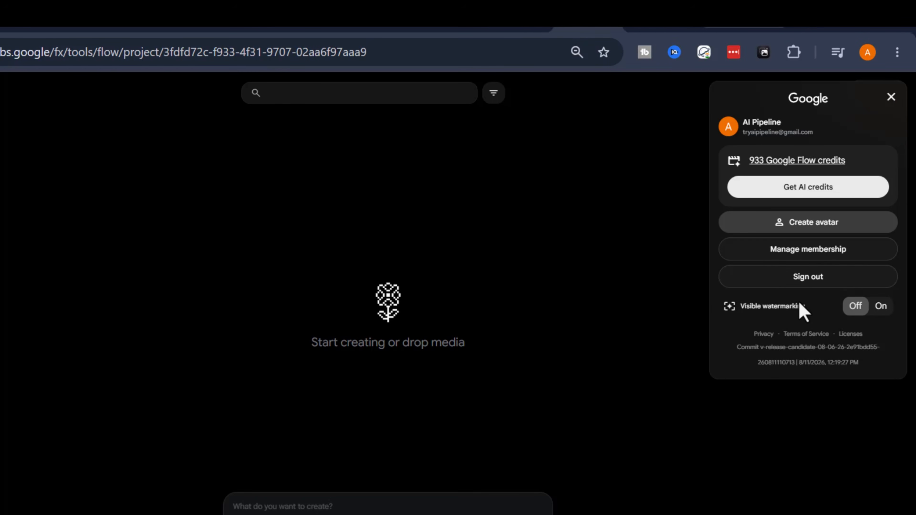
left_click(891, 97)
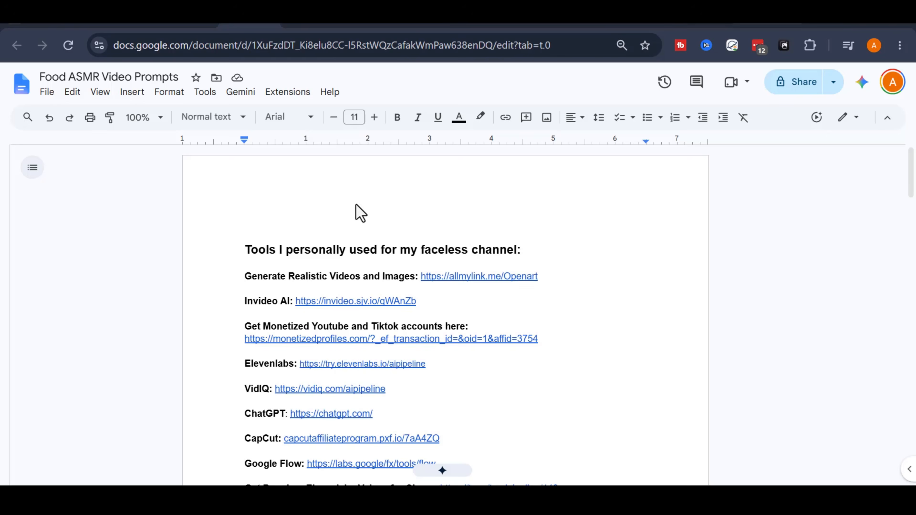
Step: Switch to the Food ASMR Video Prompts document in Google Docs and copy the full text of Prompt 1
scroll(474, 311, "down", 15)
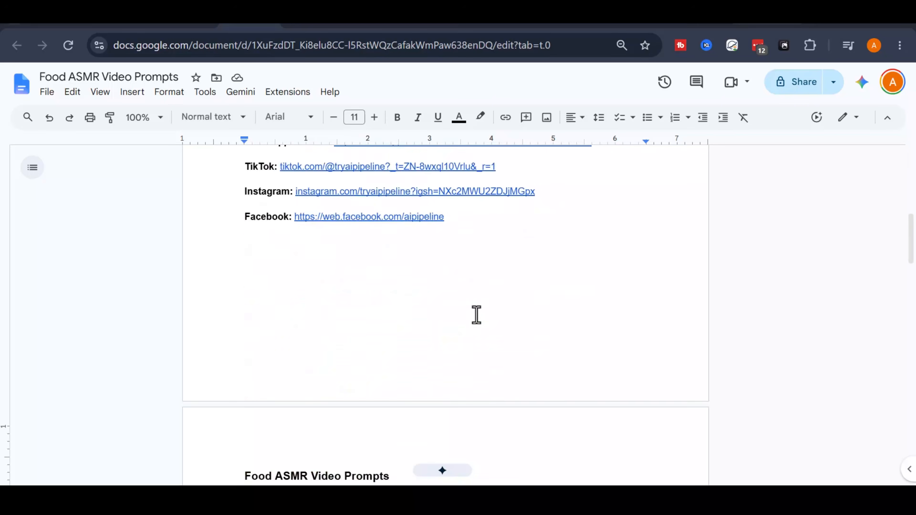
scroll(288, 317, "down", 20)
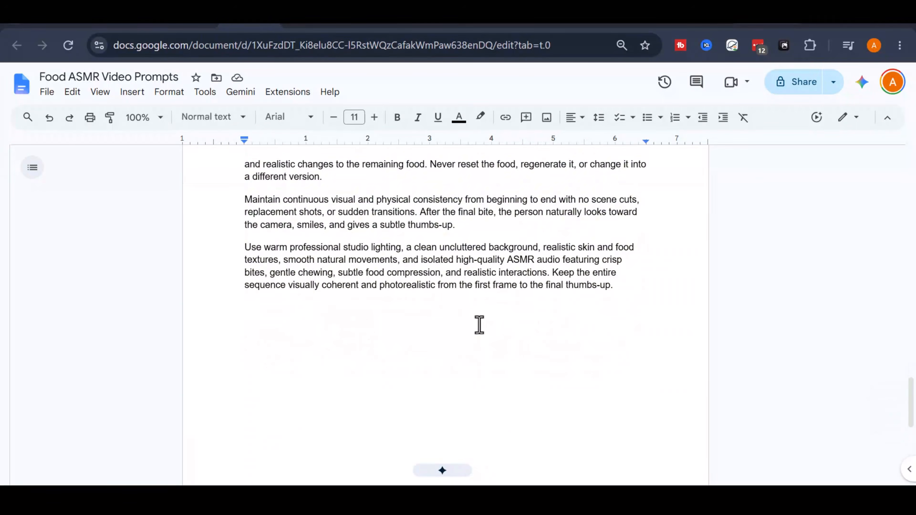
scroll(479, 325, "up", 12)
scroll(479, 325, "up", 10)
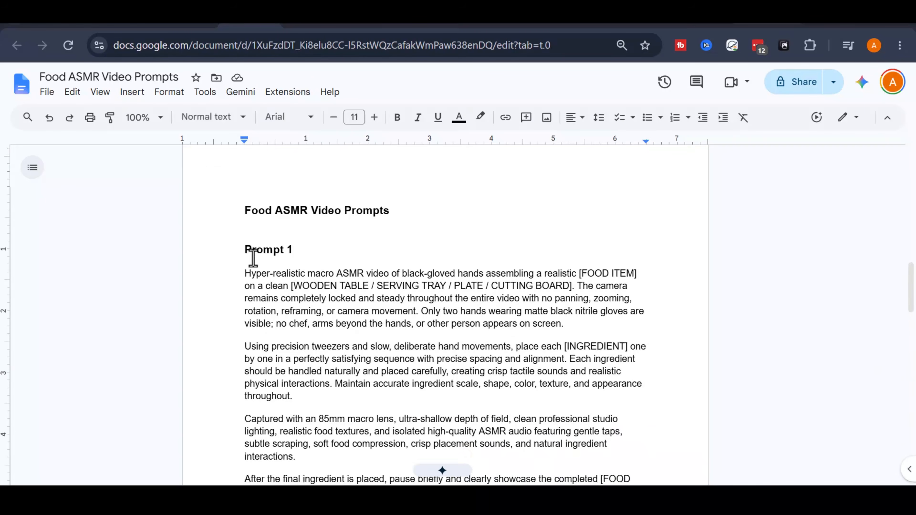
left_click_drag(245, 305, 372, 290)
scroll(367, 373, "down", 7)
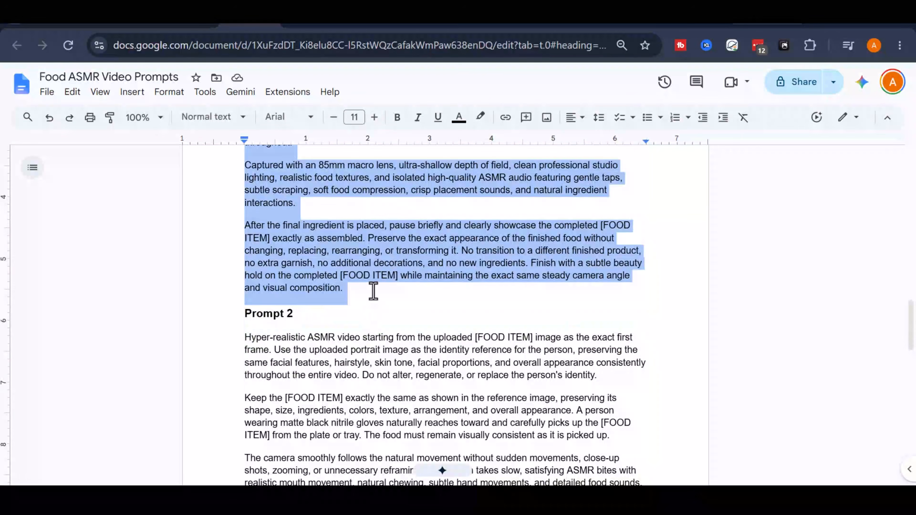
scroll(399, 331, "up", 3)
scroll(401, 329, "up", 3)
right_click(588, 235)
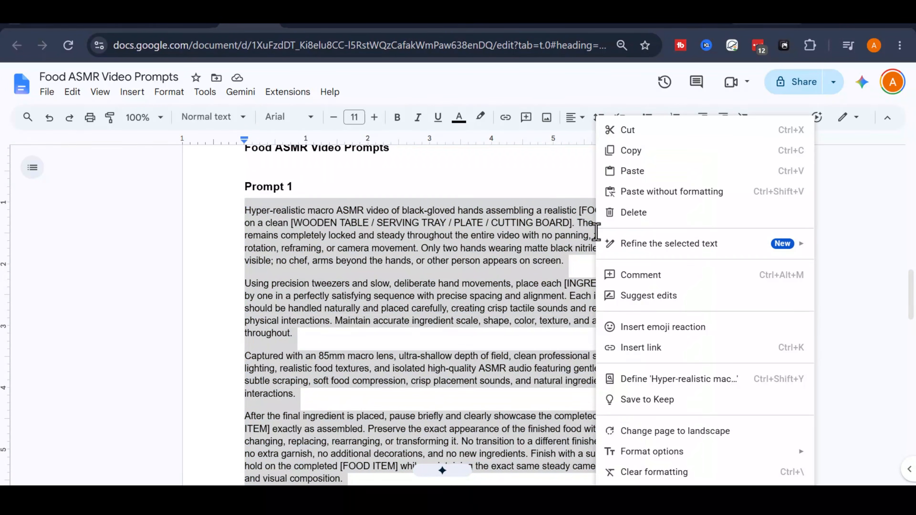
left_click(635, 155)
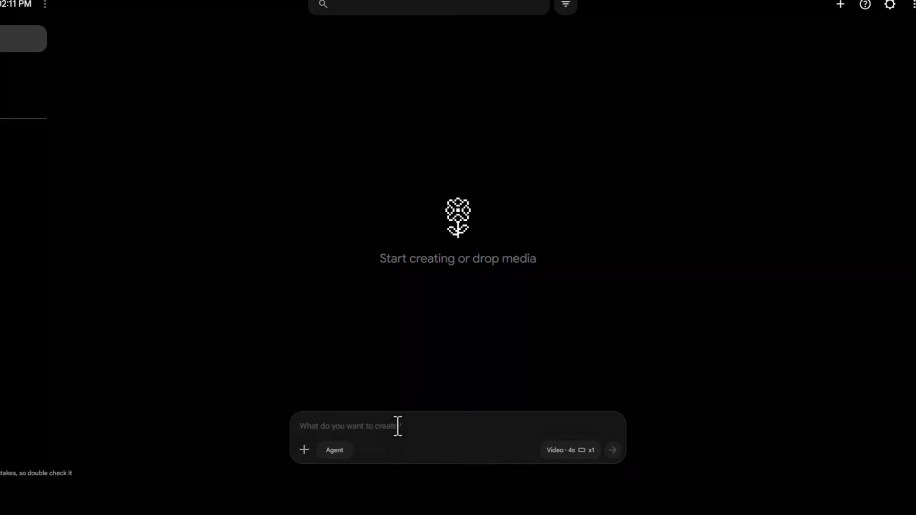
Step: Switch back to Google Flow, paste the copied prompt into the project's prompt box and review its bracketed placeholders
right_click(398, 426)
left_click(518, 284)
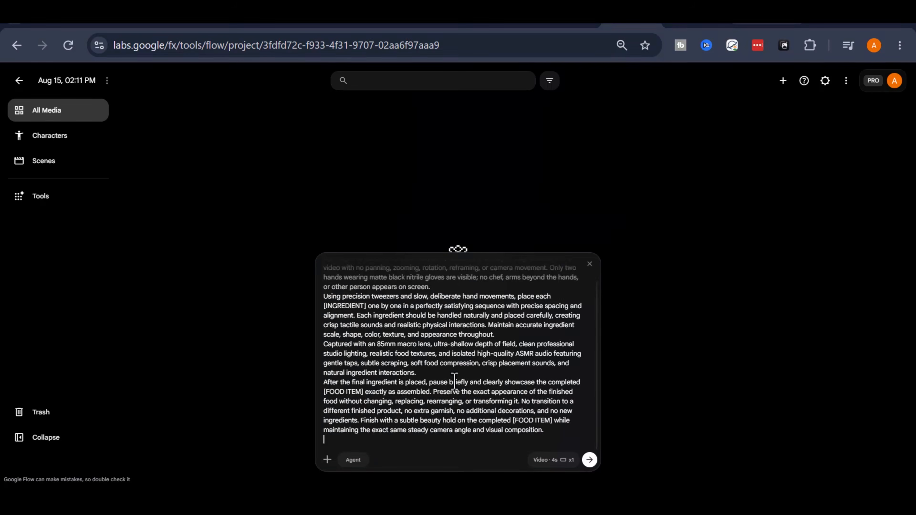
scroll(470, 330, "up", 2)
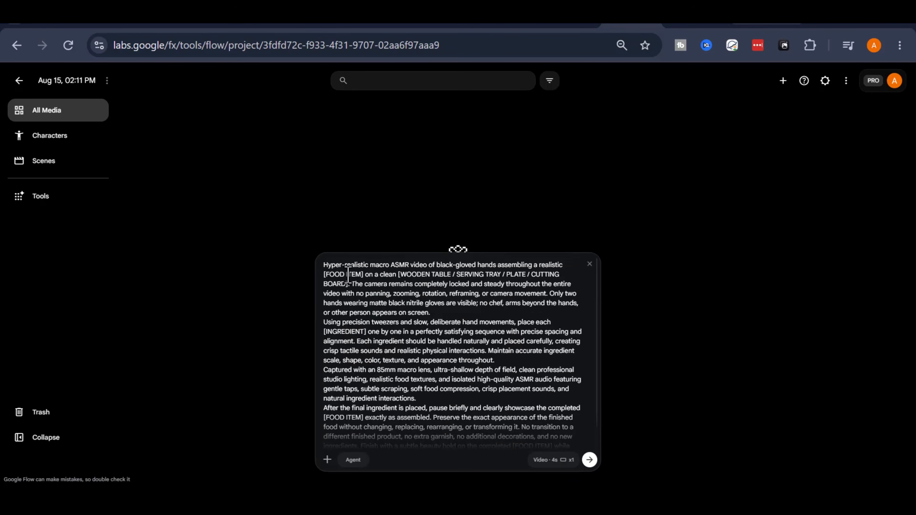
triple_click(457, 275)
left_click(346, 336)
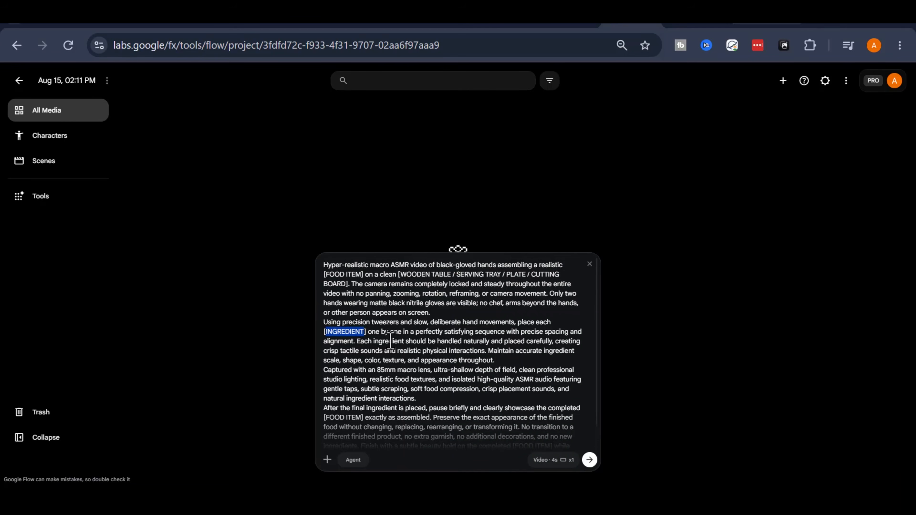
scroll(390, 341, "down", 2)
left_click(345, 393)
scroll(475, 410, "up", 2)
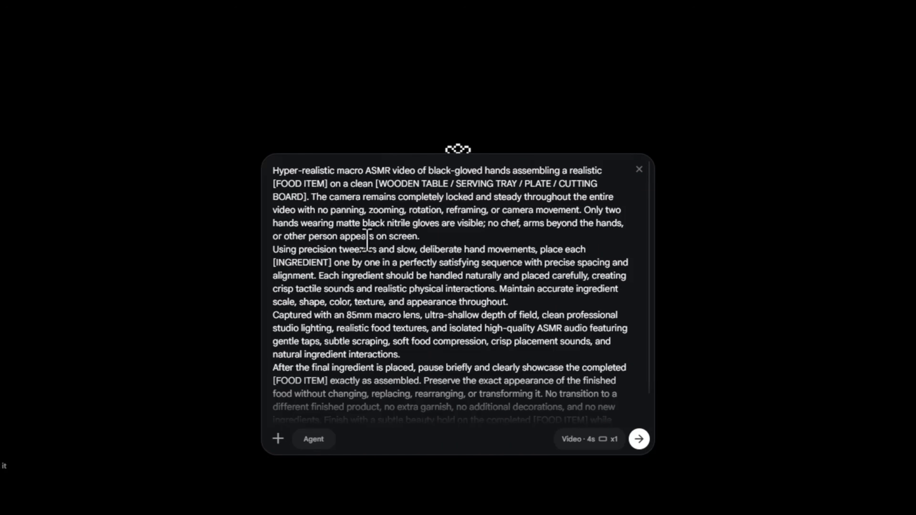
Step: Replace all three FOOD ITEM placeholders in the prompt with "burger"
left_click_drag(304, 186, 277, 186)
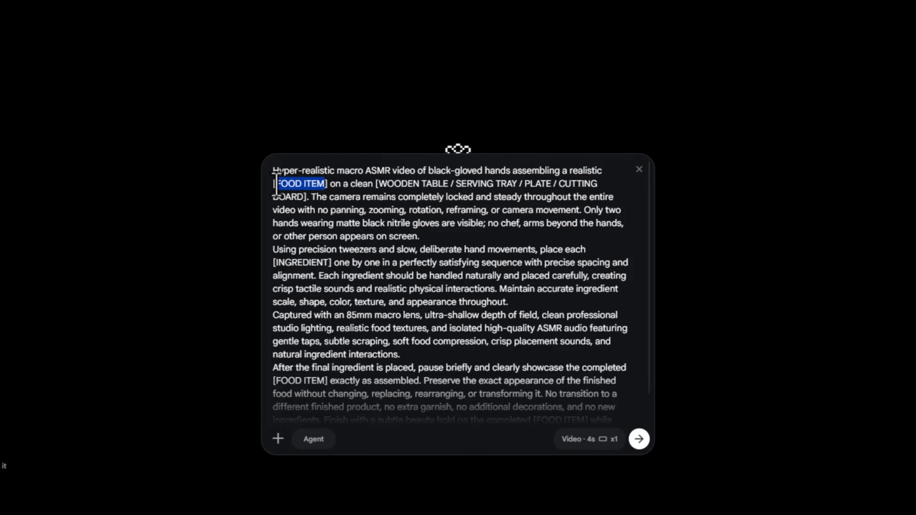
type("burger")
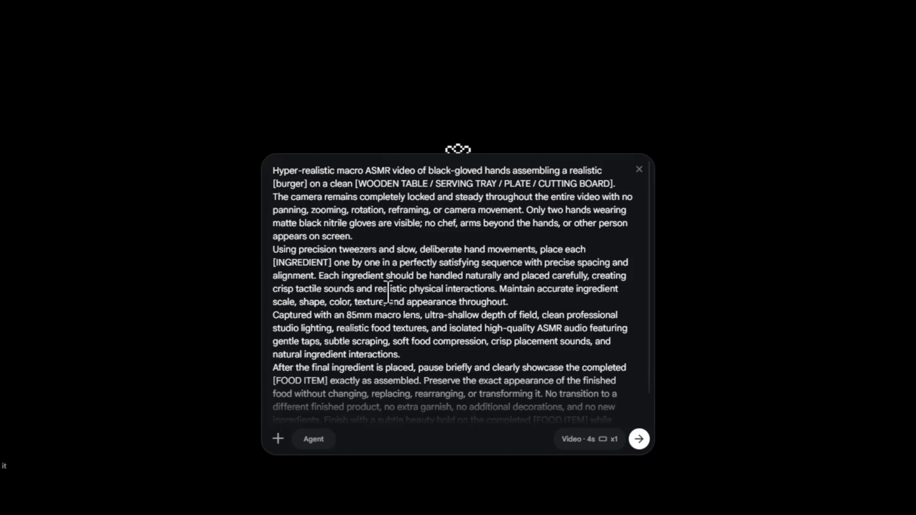
double_click(289, 263)
left_click(530, 208)
scroll(362, 258, "down", 2)
triple_click(297, 345)
left_click(316, 356)
left_click_drag(324, 345, 278, 345)
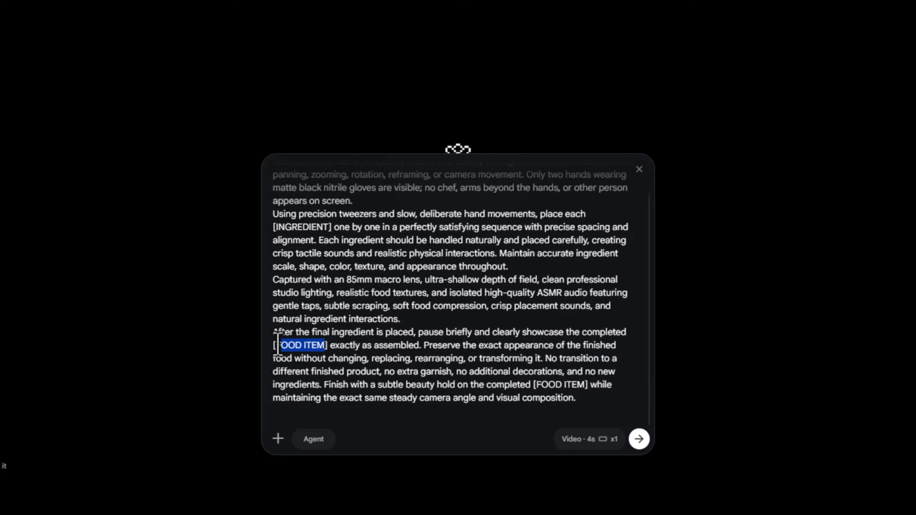
type("burger")
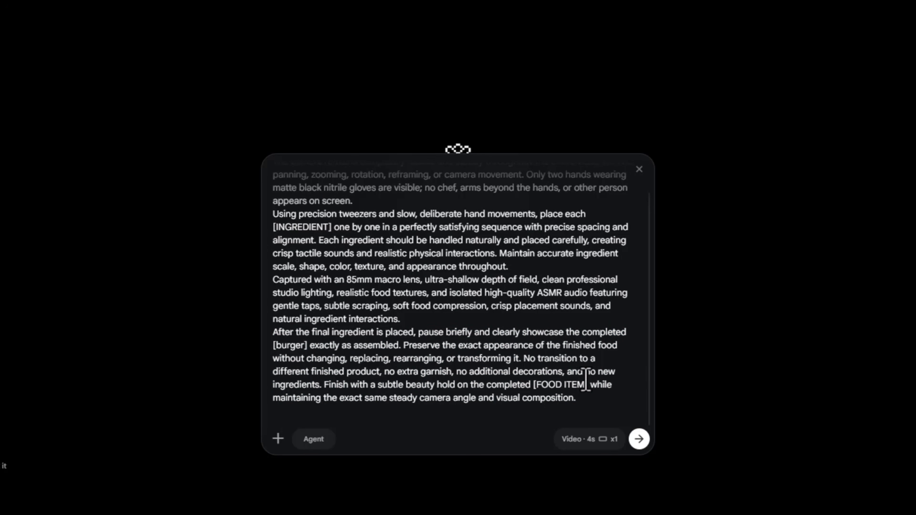
left_click_drag(585, 384, 536, 384)
type("burger")
scroll(491, 324, "up", 2)
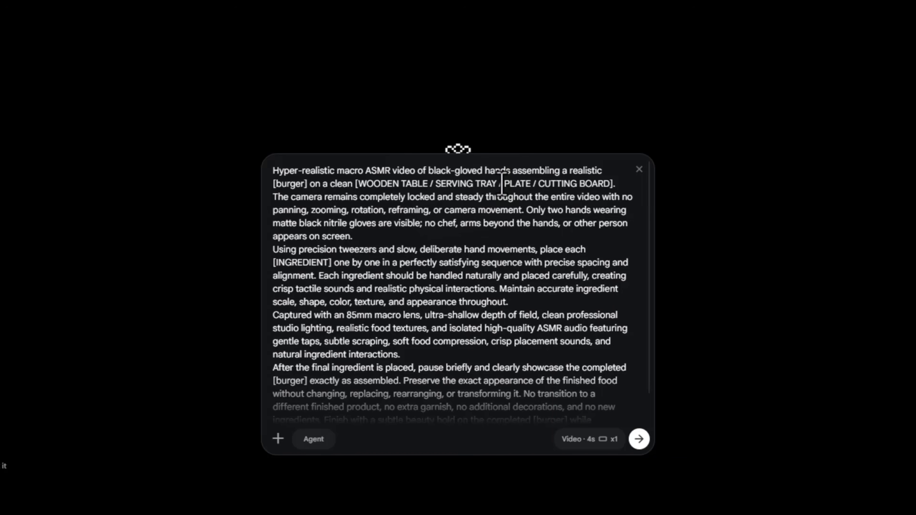
Step: Leave only CUTTING BOARD as surface and set the ingredients to burger bun, beef patty, cheddar cheese, lettuce, tomato, onion, pickles, ketchup, mayonnaise, mustard
left_click_drag(537, 184, 358, 186)
key("BackSpace")
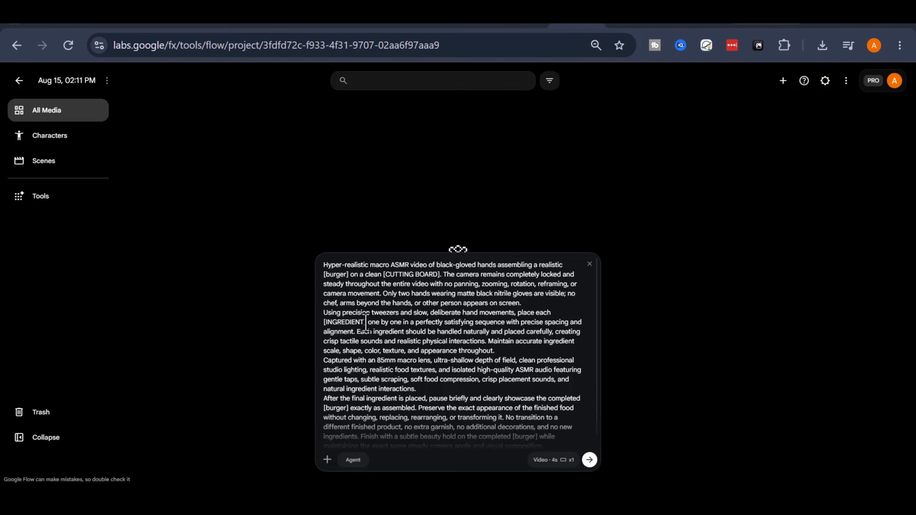
left_click_drag(365, 322, 356, 322)
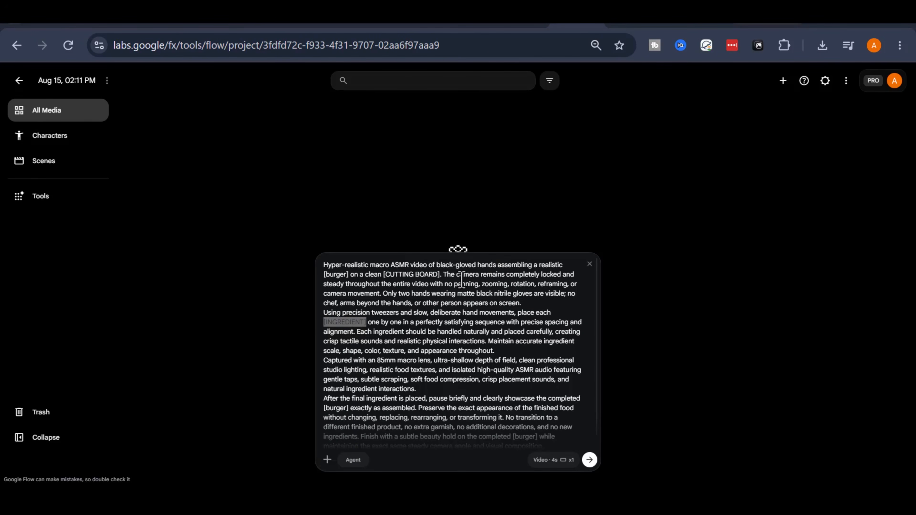
left_click(349, 324)
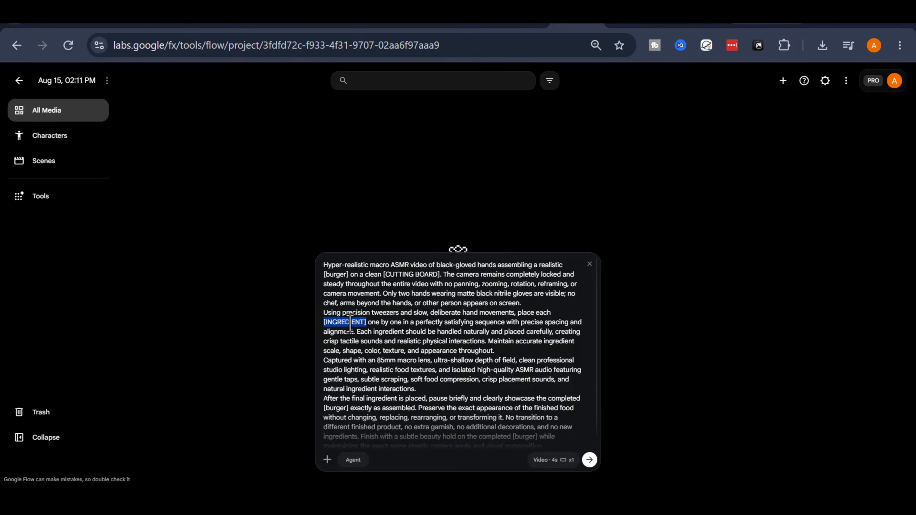
type("Burger bun, beef patty, cheddar cheese, lettuce, tomato, onion, pickles, ketchup, mayonnaise, mustard")
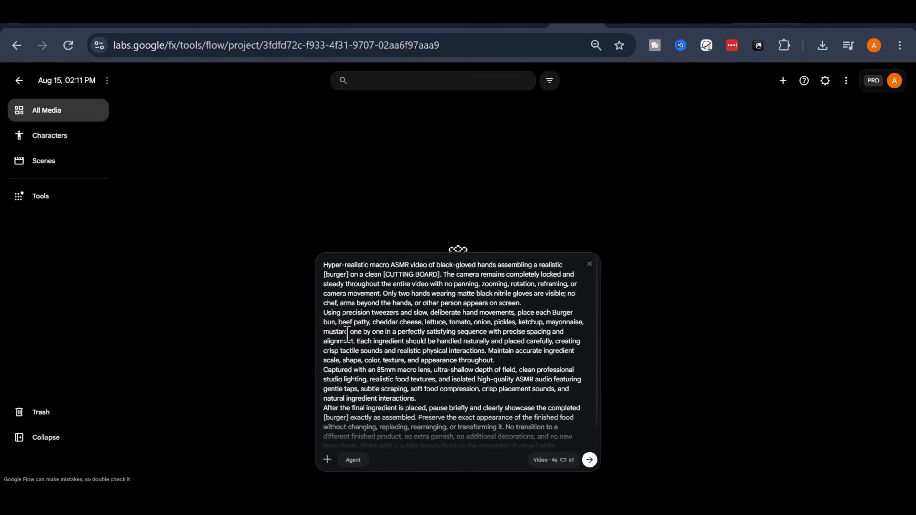
left_click_drag(348, 330, 338, 322)
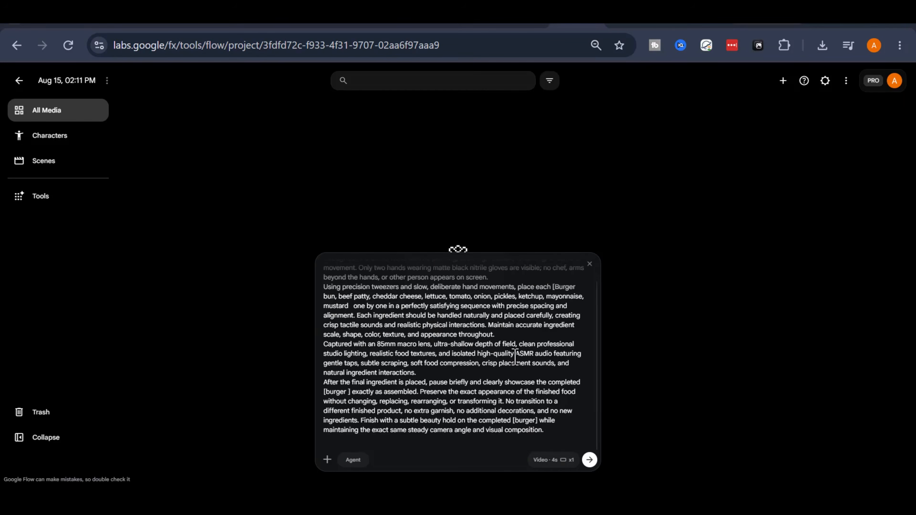
scroll(455, 353, "up", 1)
scroll(451, 383, "down", 1)
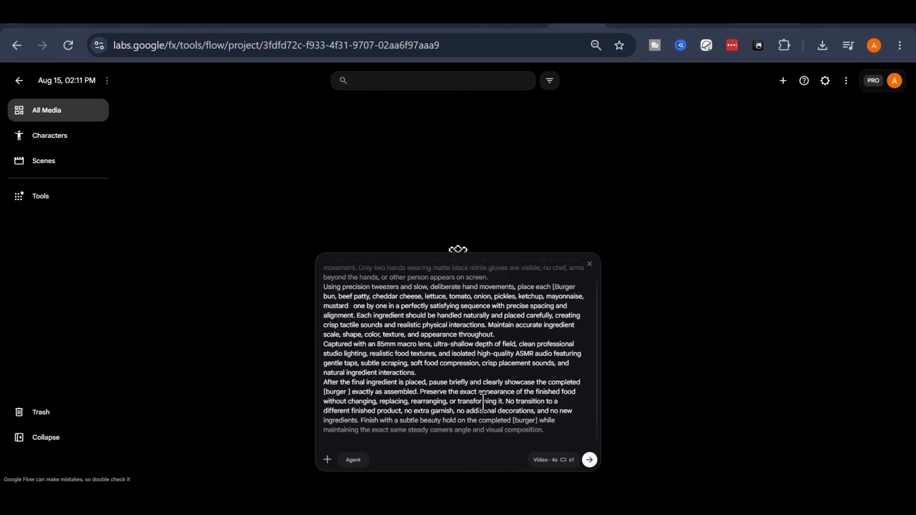
Step: Generate one video from the prompt in 16:9 format, 10 seconds long, with the Omni Flash model
left_click(587, 461)
left_click(556, 460)
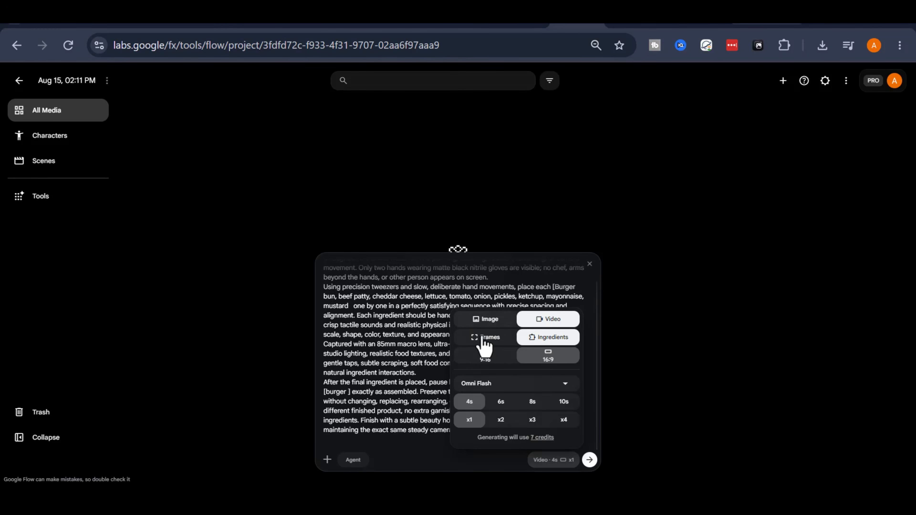
left_click(485, 356)
left_click(543, 356)
left_click(567, 403)
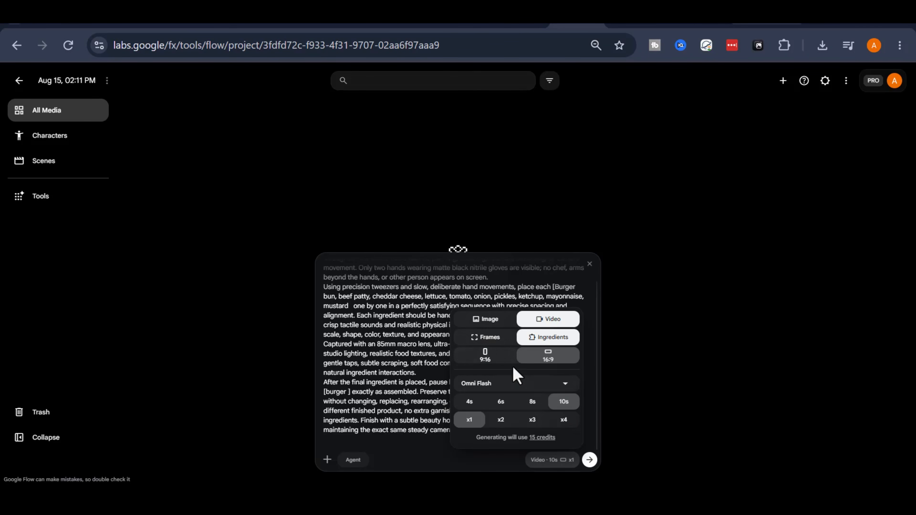
left_click(571, 383)
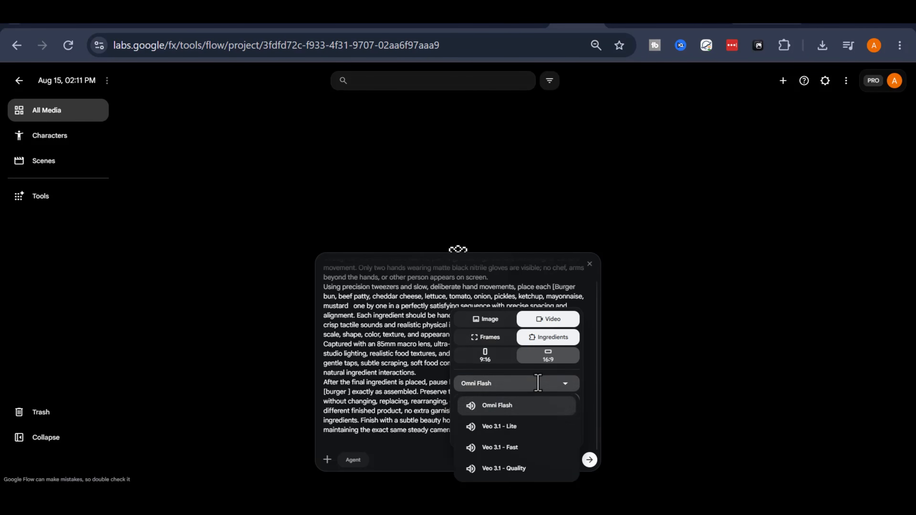
left_click(519, 408)
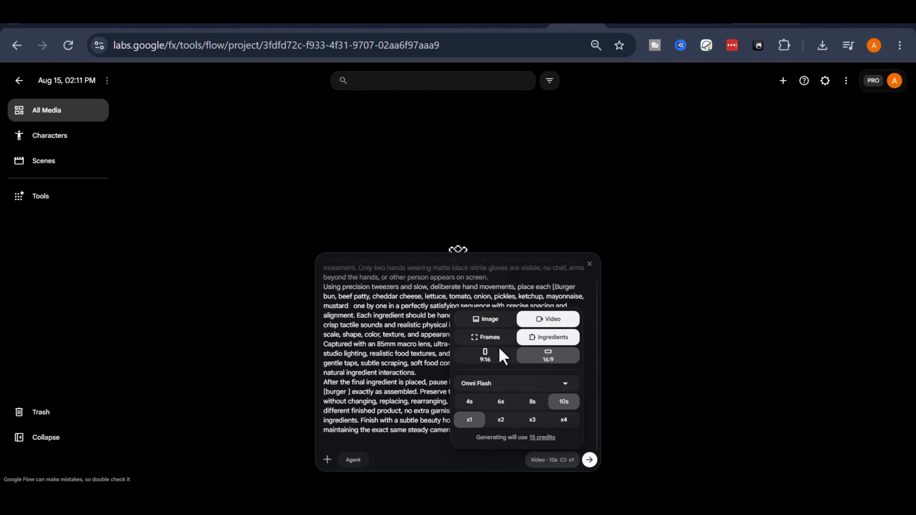
left_click(395, 397)
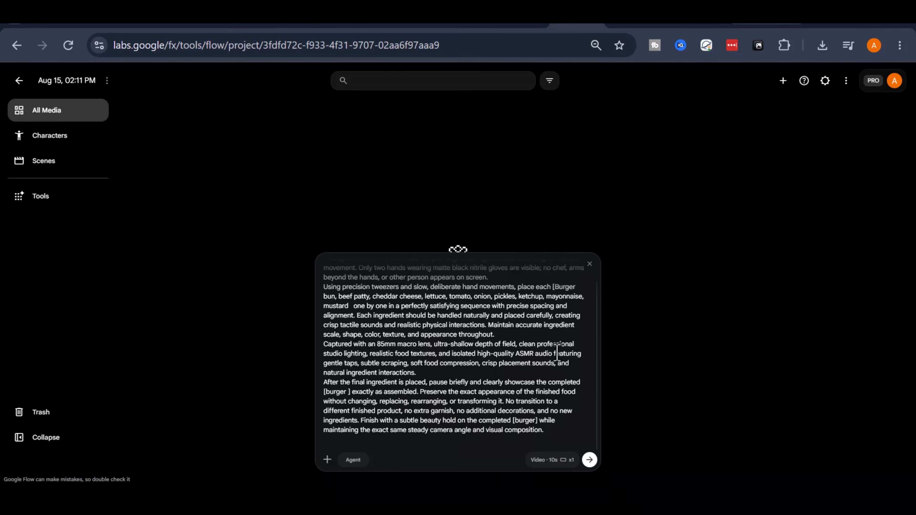
left_click(589, 460)
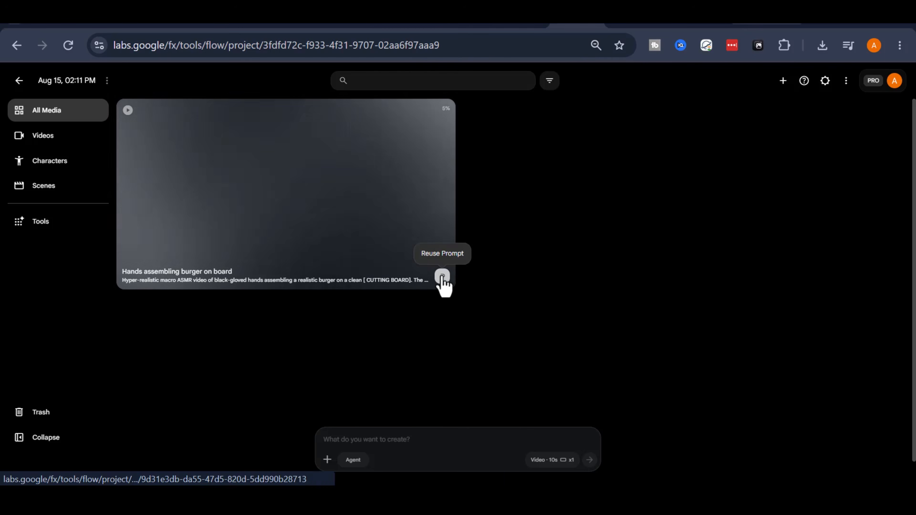
Step: Reuse the burger video's prompt and generate a second video in 9:16 format
left_click(441, 276)
left_click(543, 460)
left_click(484, 356)
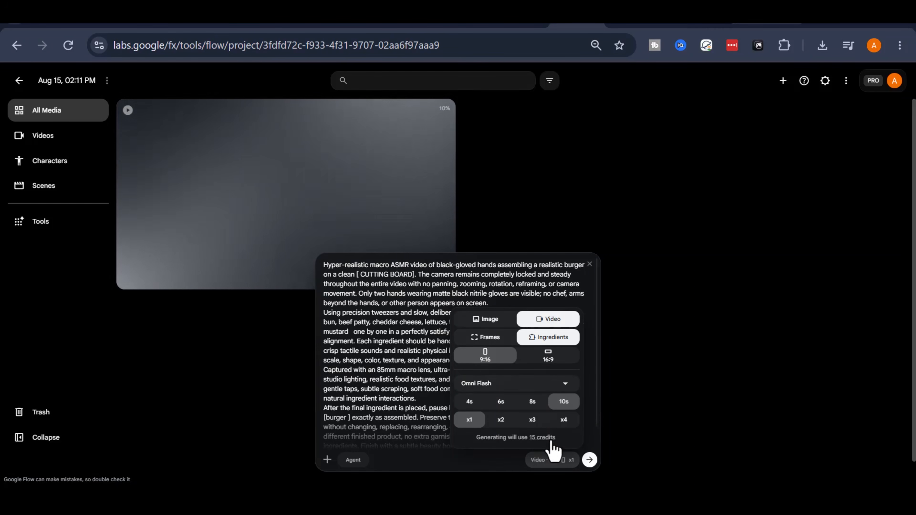
left_click(587, 466)
left_click(587, 465)
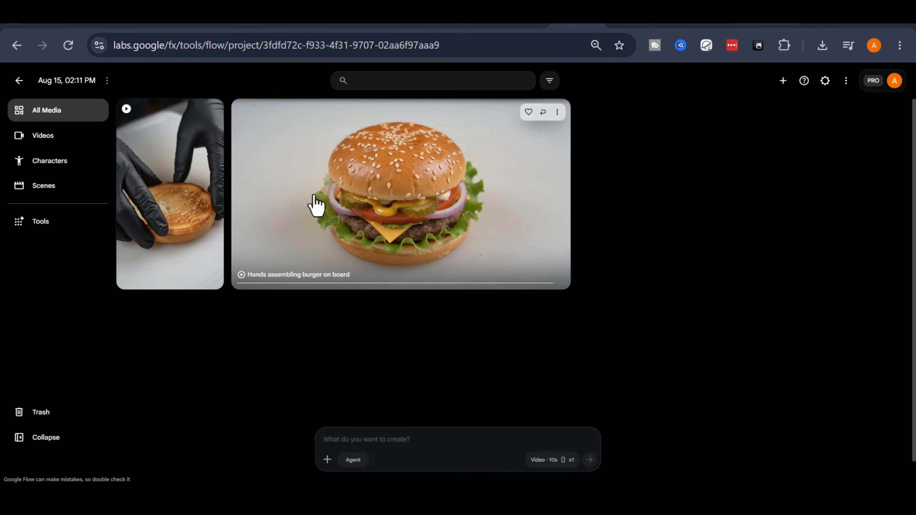
Step: Play back the generated 16:9 burger video and open the 9:16 version for viewing
left_click(246, 287)
left_click(464, 340)
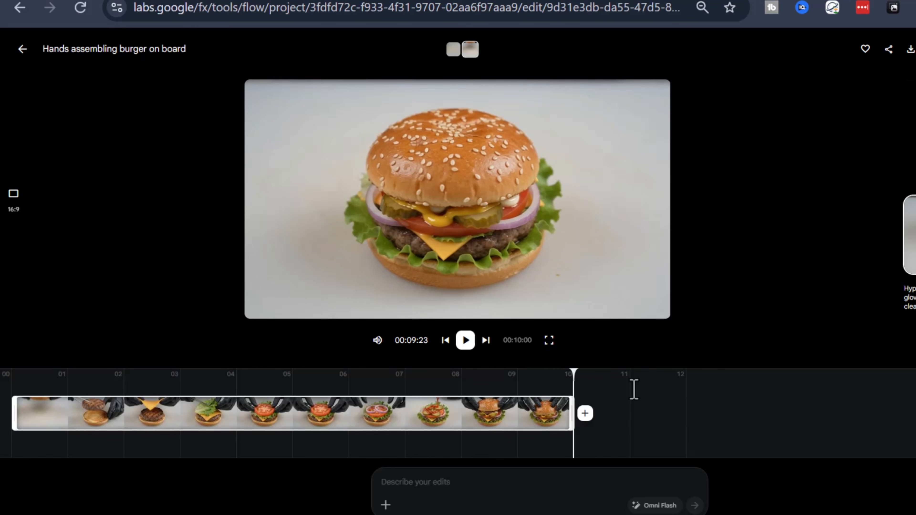
left_click(465, 346)
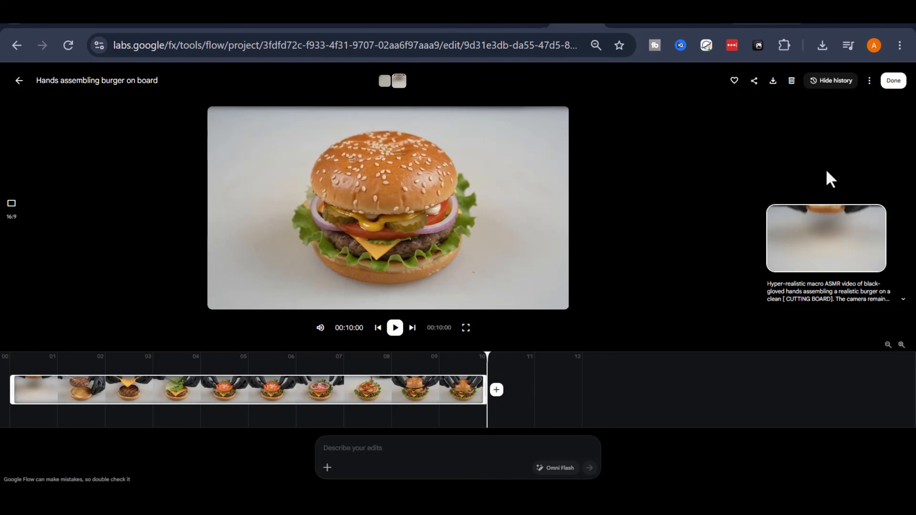
left_click(843, 211)
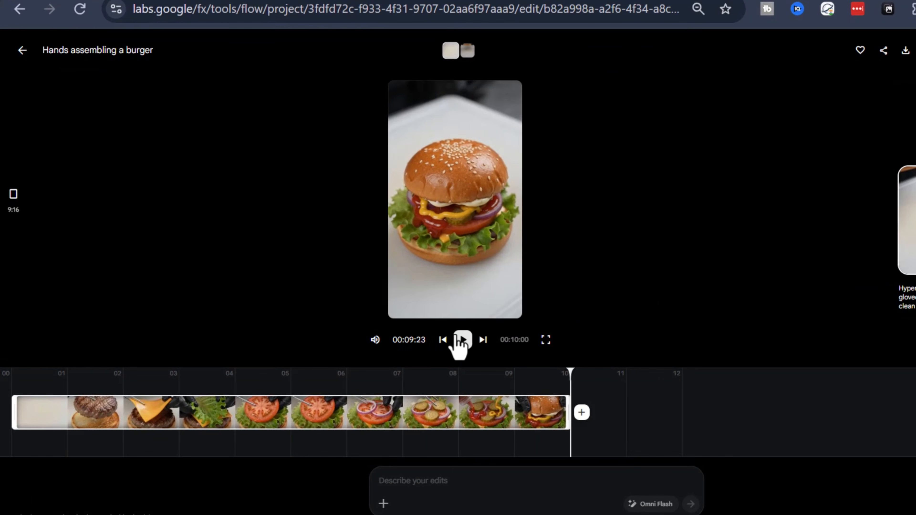
Step: Play back the 9:16 burger video and return to the project's media overview
left_click(457, 342)
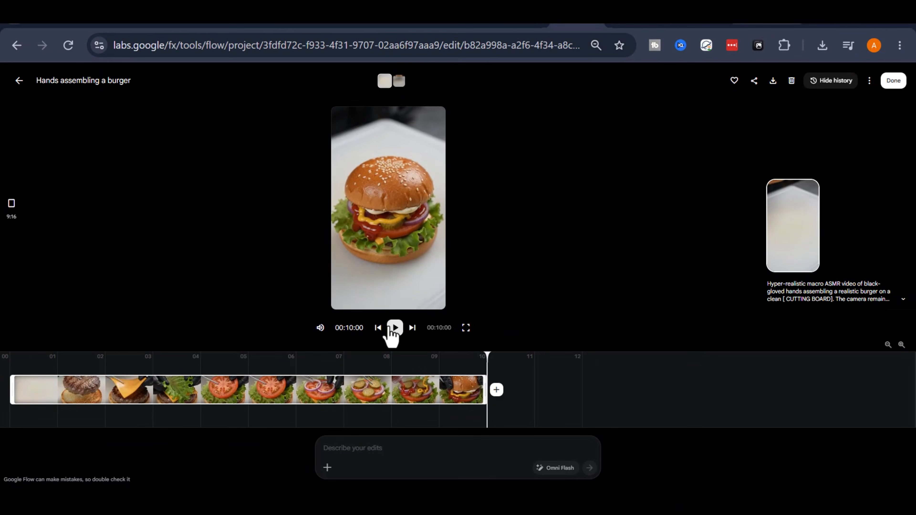
left_click(19, 81)
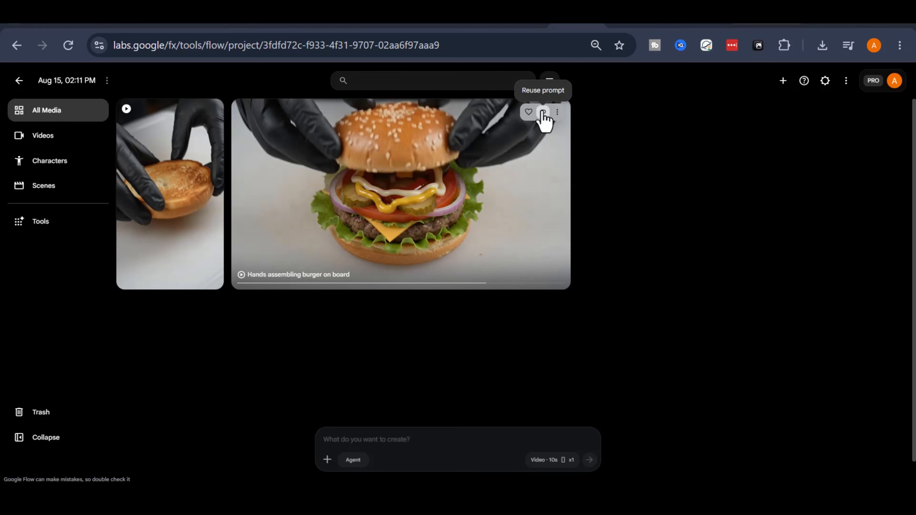
Step: Reuse the 16:9 burger video's prompt and change its food item to bowl of pasta
left_click(543, 112)
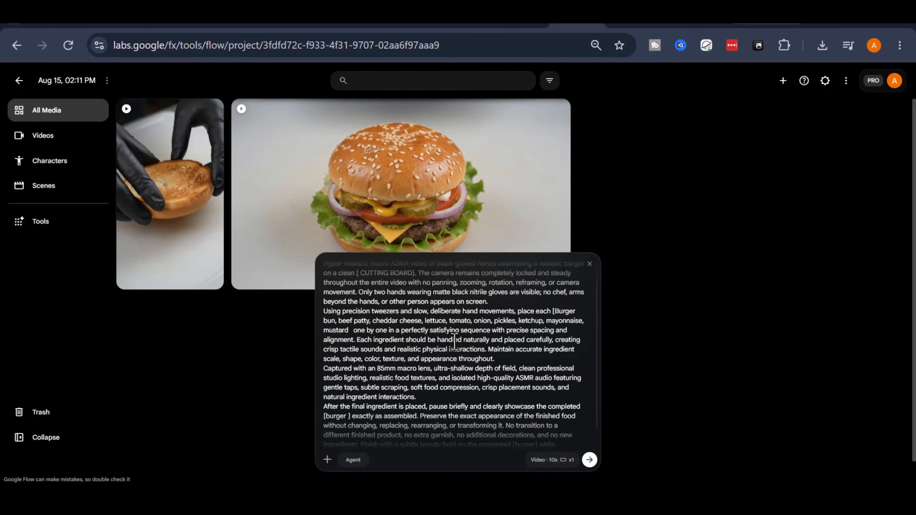
type("bowl of pasta")
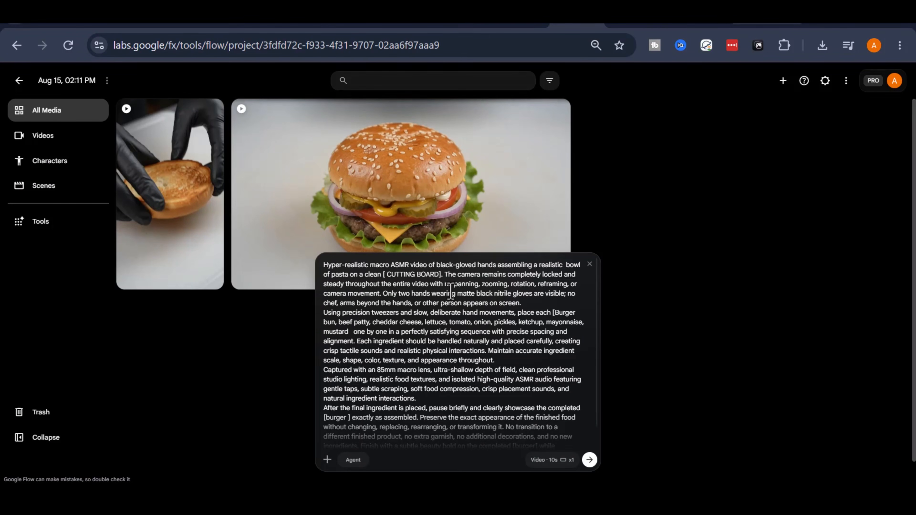
double_click(558, 312)
type("bowl of pasta")
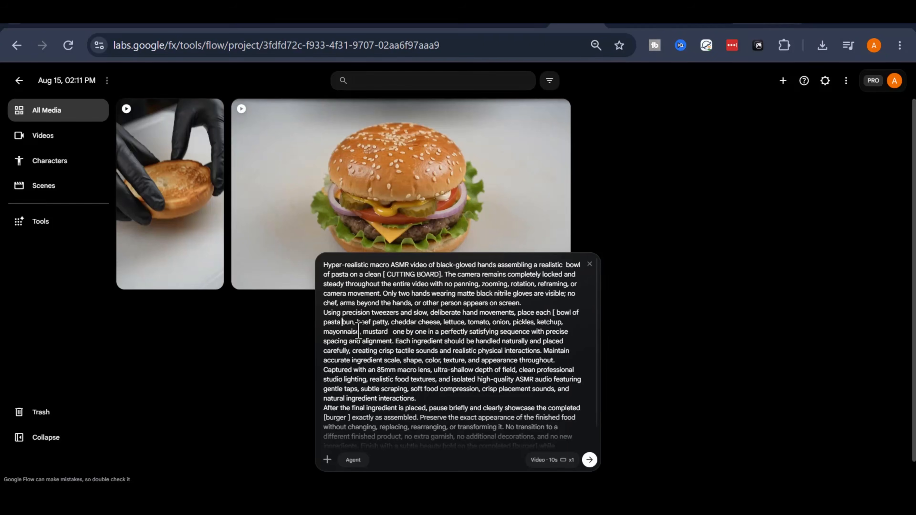
Step: Set the ingredients to Pasta, tomato sauce, olive oil, garlic, onion, ground beef, Parmesan cheese, basil, black pepper, salt, parsley, chili flakes and the surface to clean bowl
left_click_drag(385, 331, 387, 331)
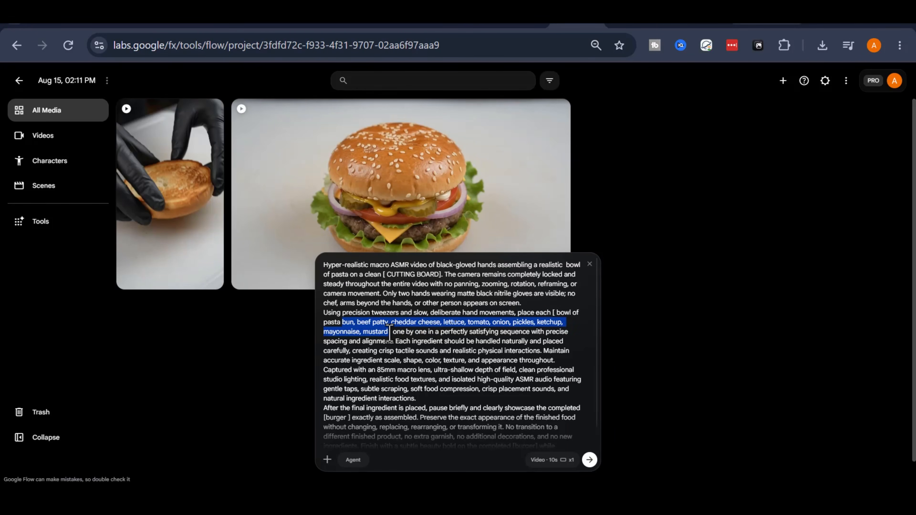
type("Pasta, tomato sauce, olive oil, garlic, onion, ground beef, Parmesan cheese, basil, black pepper, salt, parsley, chili flakes")
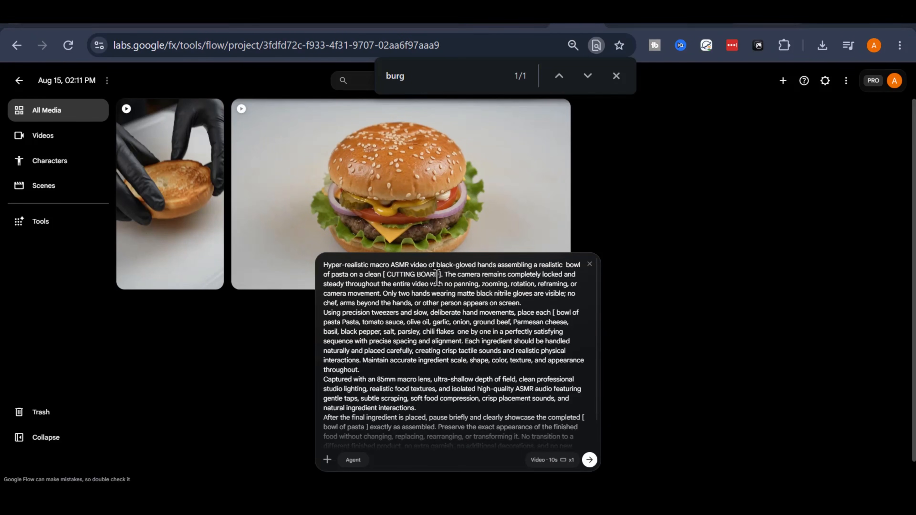
left_click_drag(438, 275, 387, 275)
type("clean b")
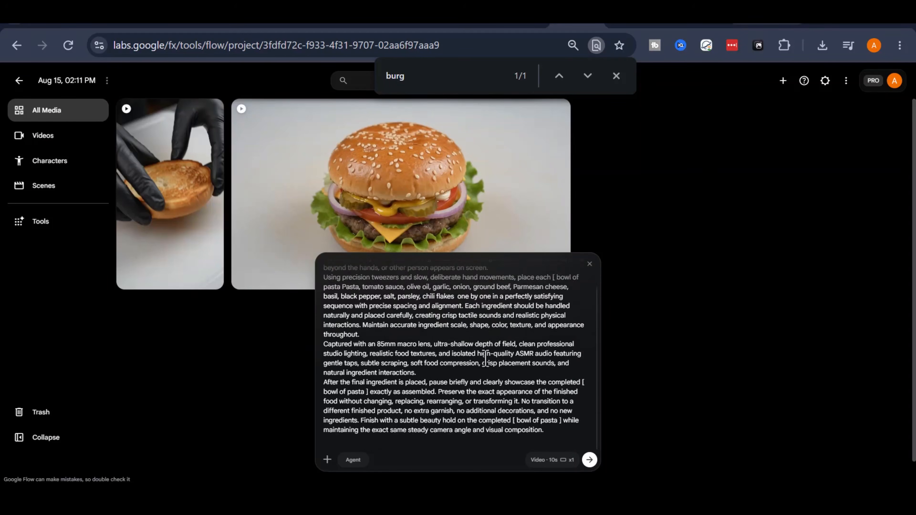
type("owl")
Step: Check the rest of the pasta prompt and generate one 10-second video from it in 16:9 format
scroll(470, 406, "down", 2)
left_click(559, 462)
left_click(404, 338)
left_click(590, 461)
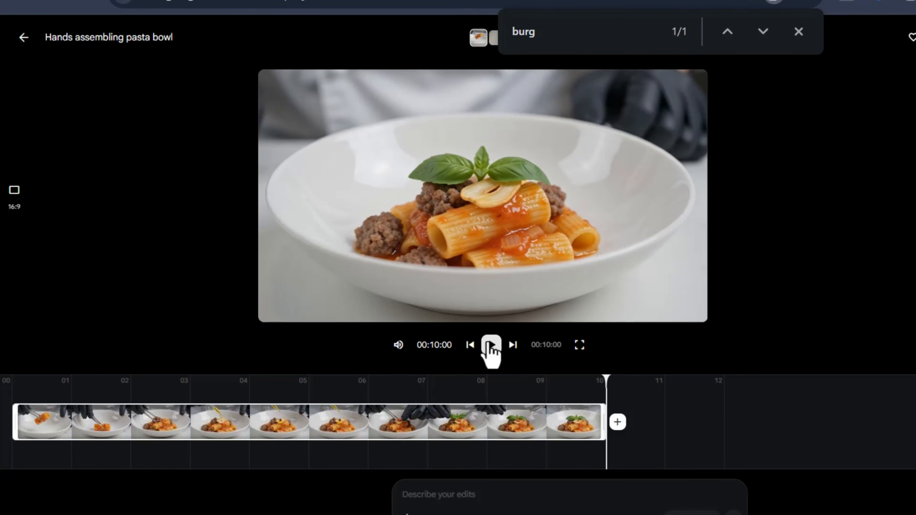
Step: Play back the generated pasta bowl video and return to the project's media overview
left_click(491, 345)
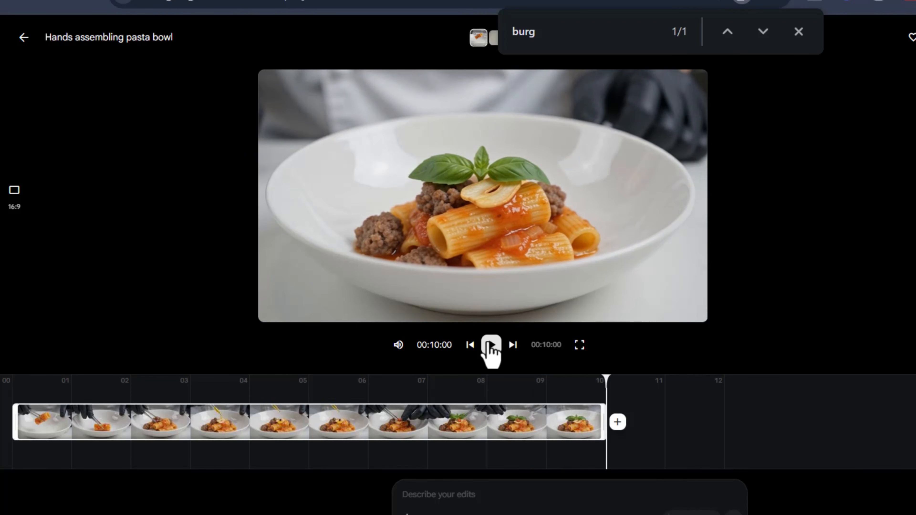
left_click(491, 345)
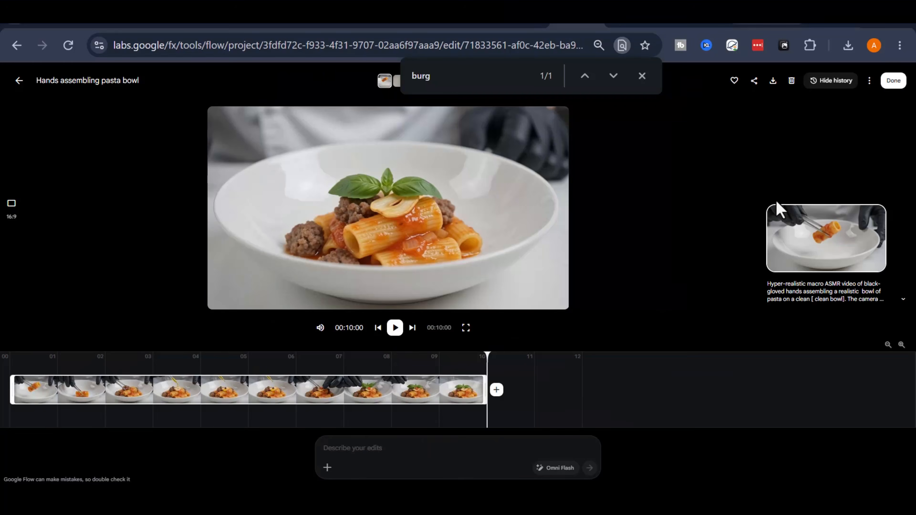
key("alt+Left")
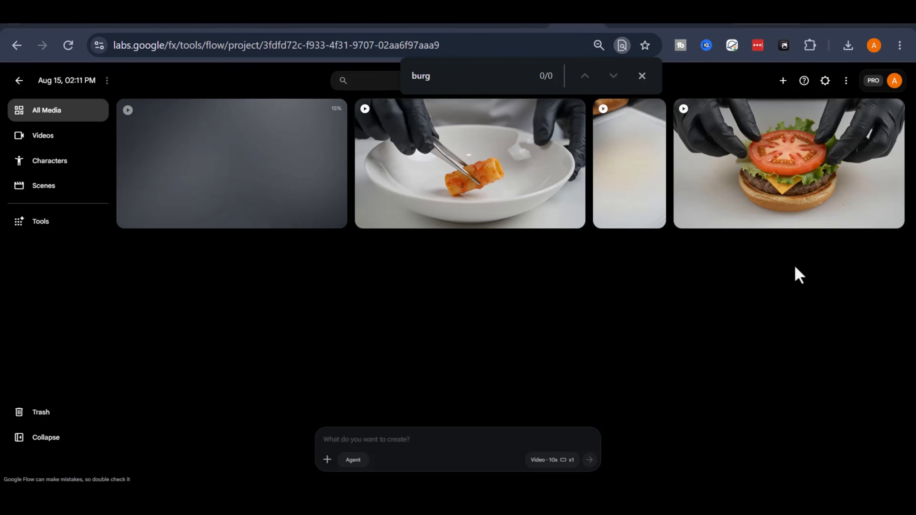
Step: Download the 16:9 burger video in its original 720p size
mouse_move(891, 117)
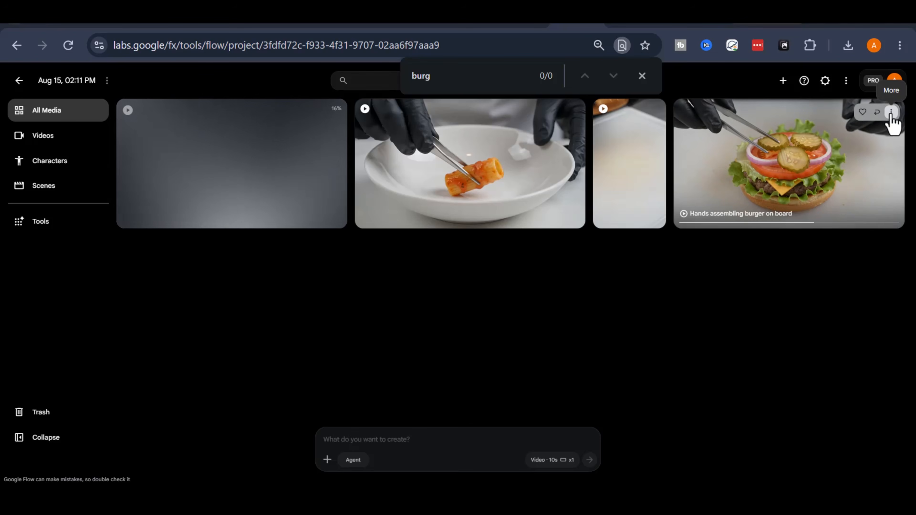
left_click(891, 112)
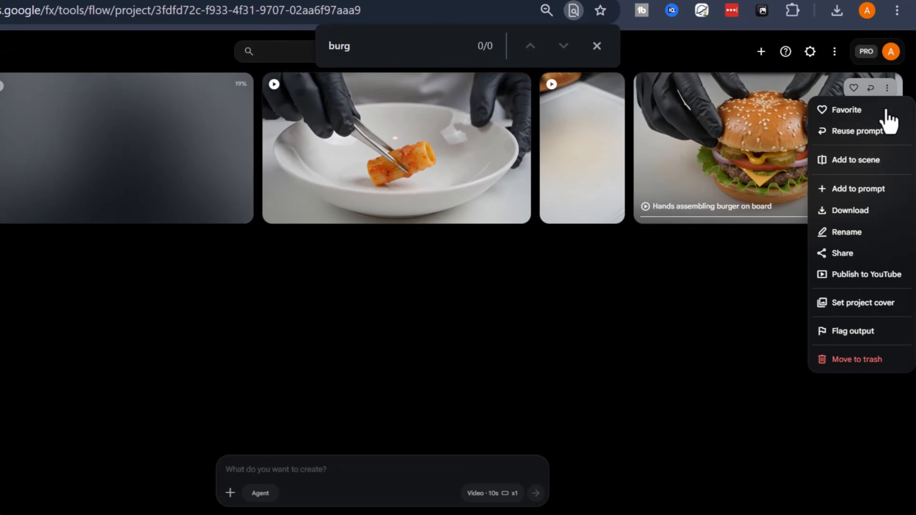
mouse_move(862, 214)
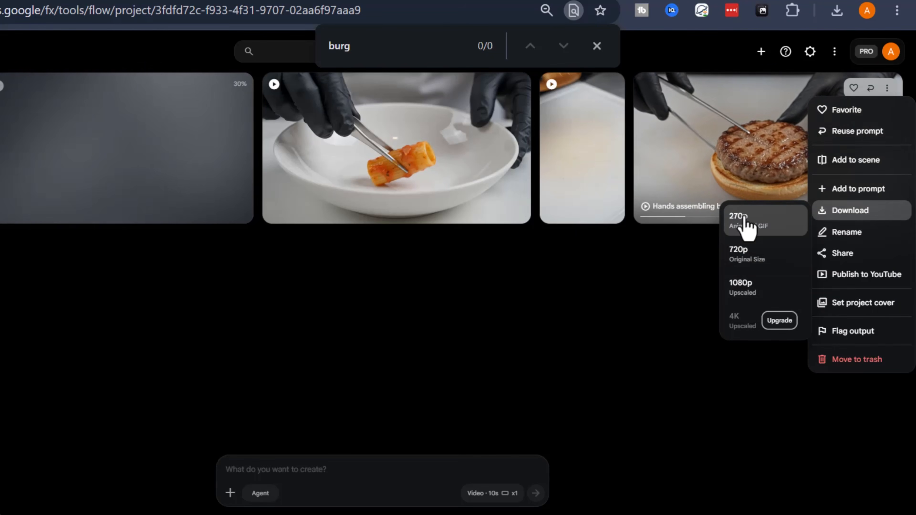
left_click(757, 263)
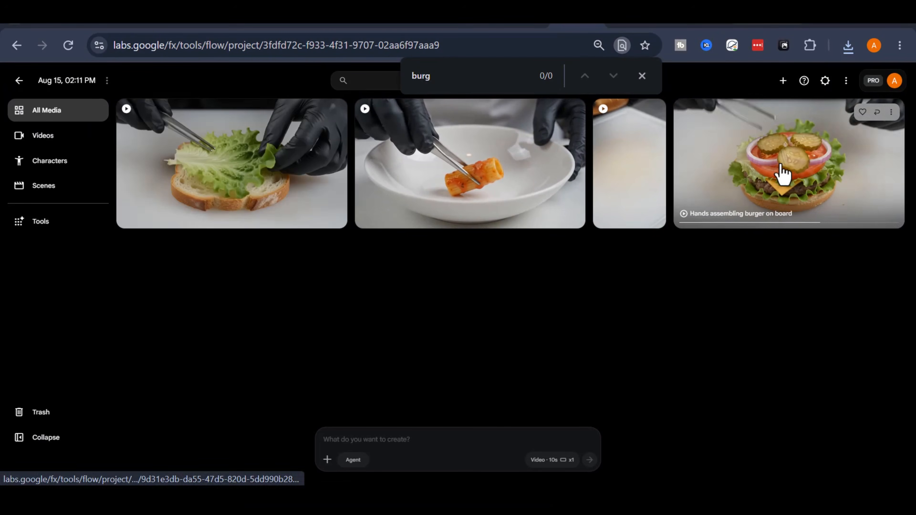
Step: Open the 16:9 burger video, save its frame at 00:09:17 showing the finished burger as an image, and view that image
left_click(779, 175)
left_click(642, 76)
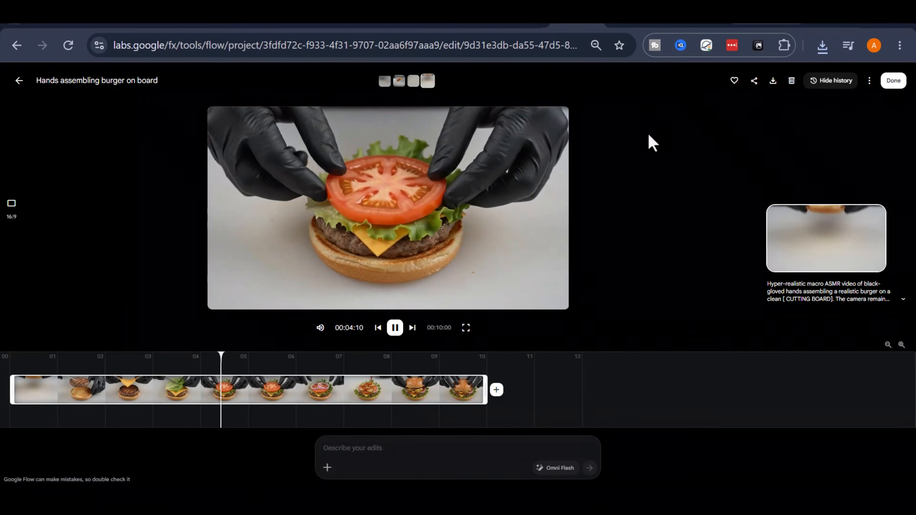
left_click(395, 327)
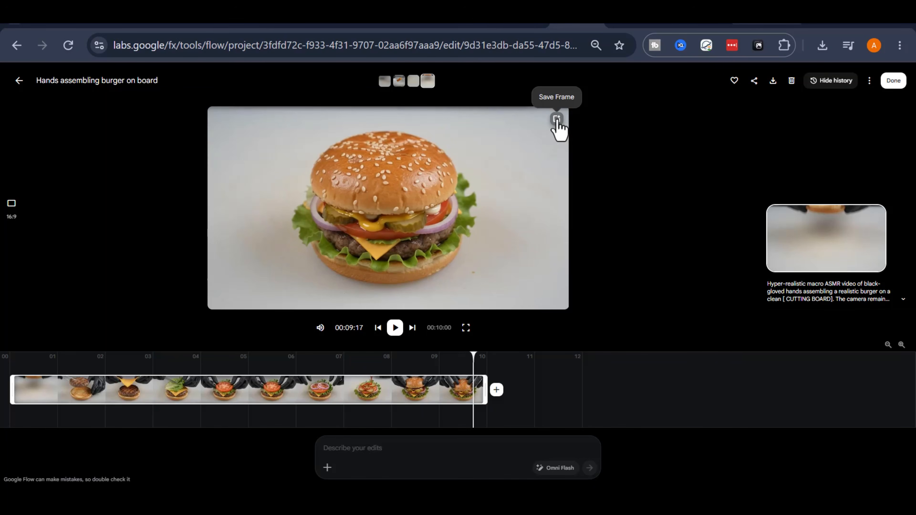
left_click(556, 120)
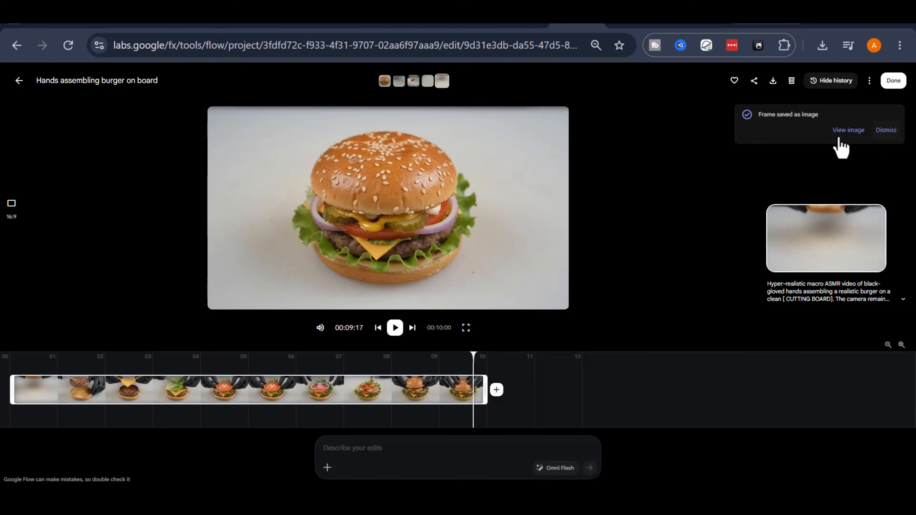
left_click(847, 130)
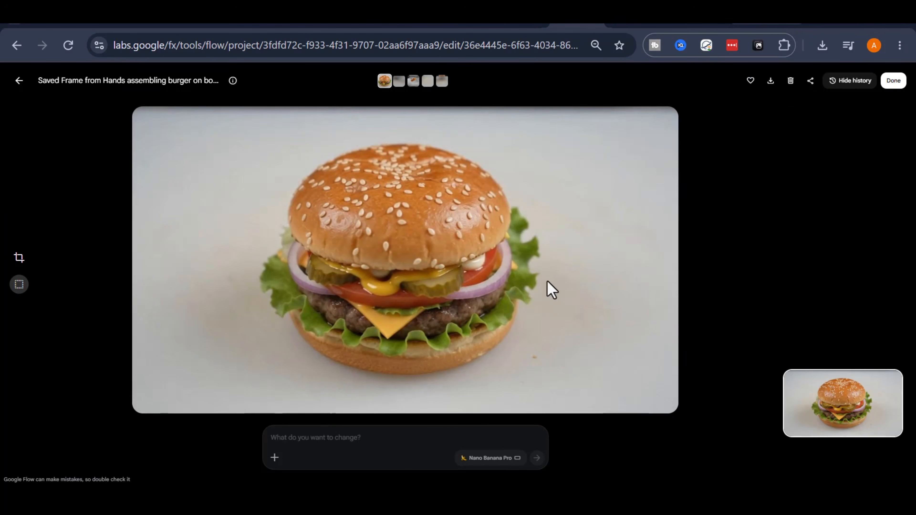
left_click(893, 81)
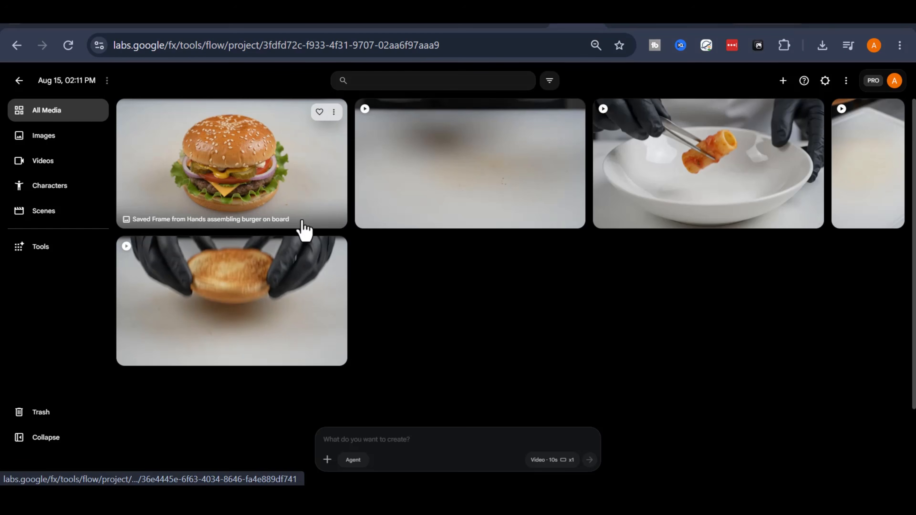
Step: Add the saved burger frame to the prompt as a reference, then upload the chef portrait and add it as the second reference
left_click_drag(202, 164, 342, 421)
mouse_move(339, 421)
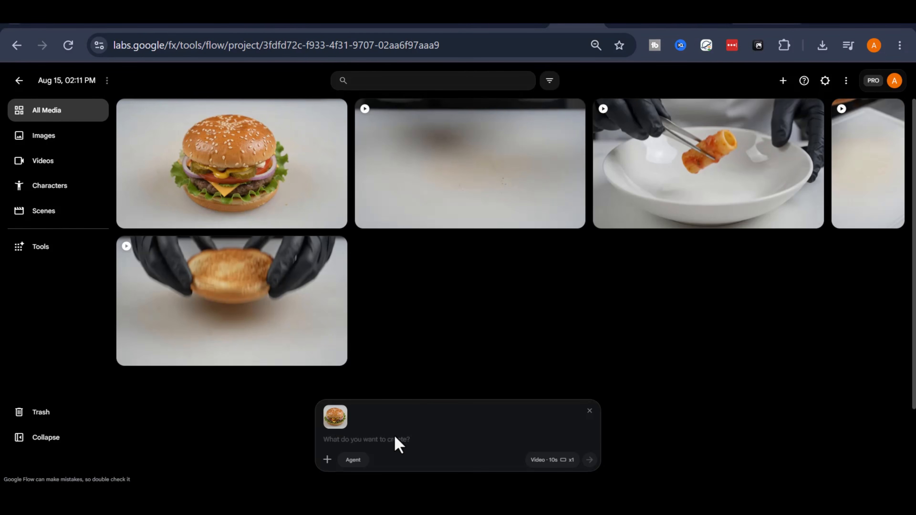
left_click(782, 81)
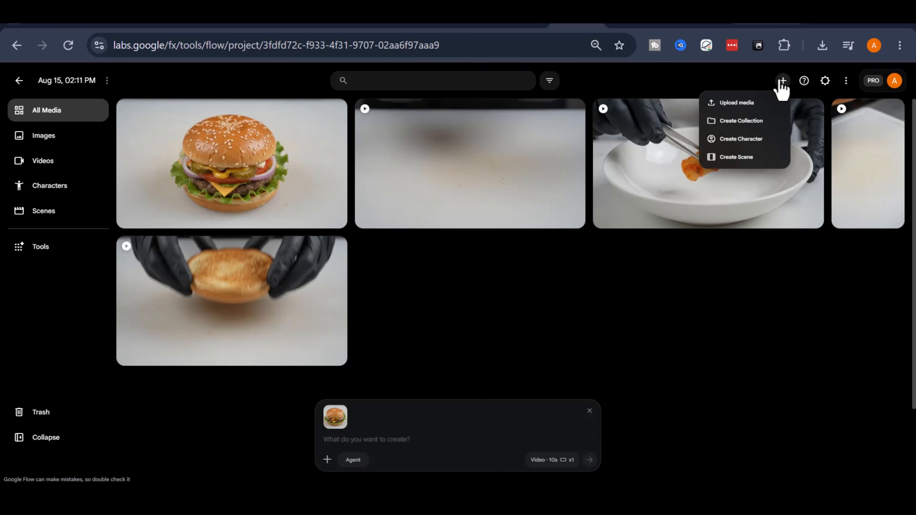
left_click(755, 105)
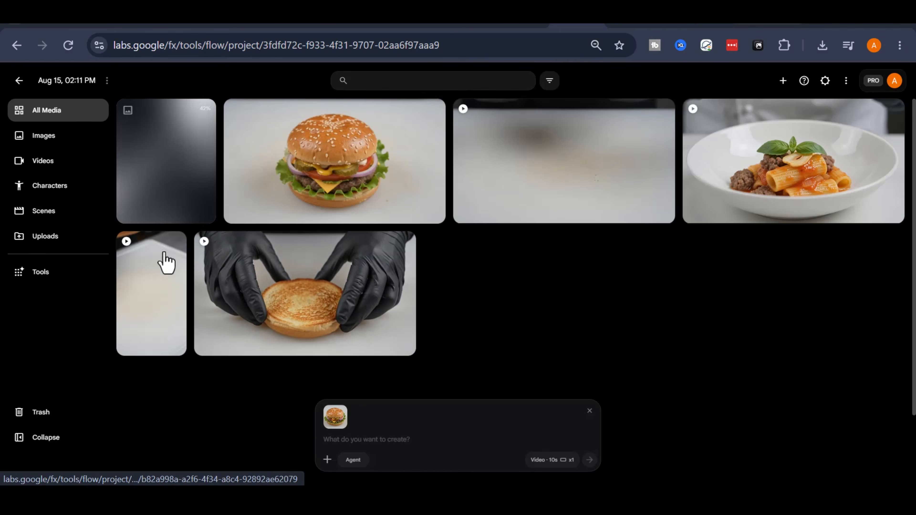
mouse_move(346, 427)
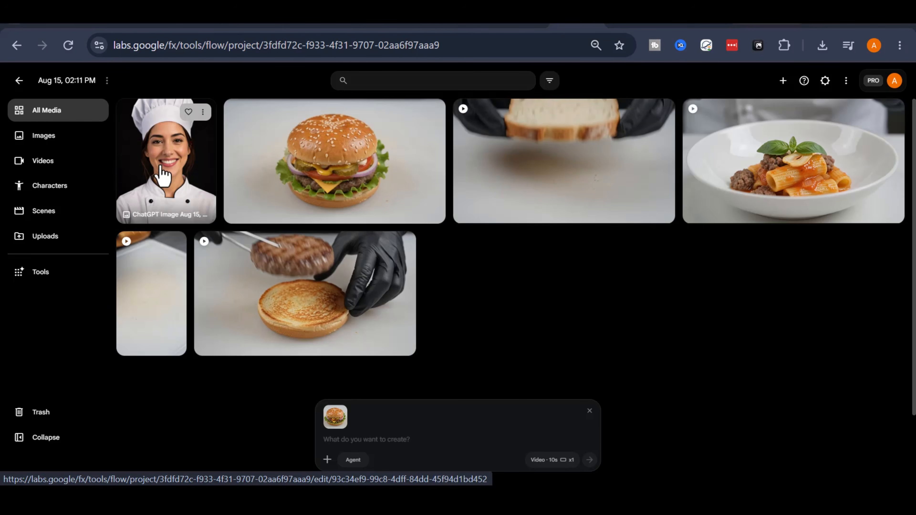
left_click_drag(155, 159, 419, 441)
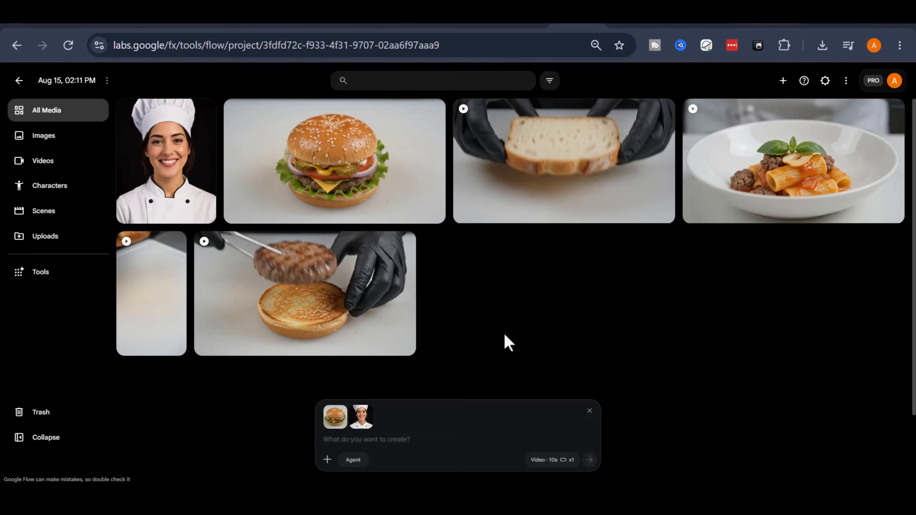
Step: Copy the full text of Prompt 2 from the Food ASMR Video Prompts document in Google Docs and paste it into the Flow prompt
left_click(552, 461)
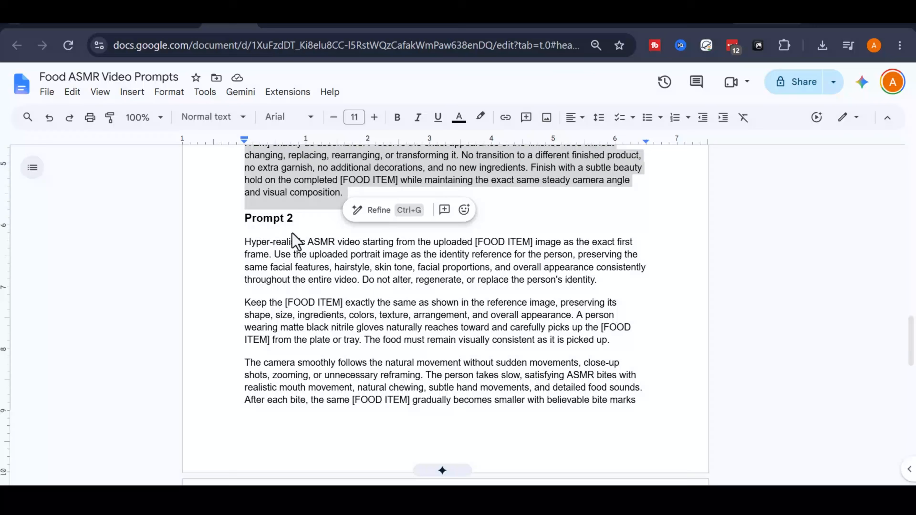
left_click_drag(294, 241, 640, 386)
scroll(330, 422, "down", 10)
scroll(501, 212, "up", 5)
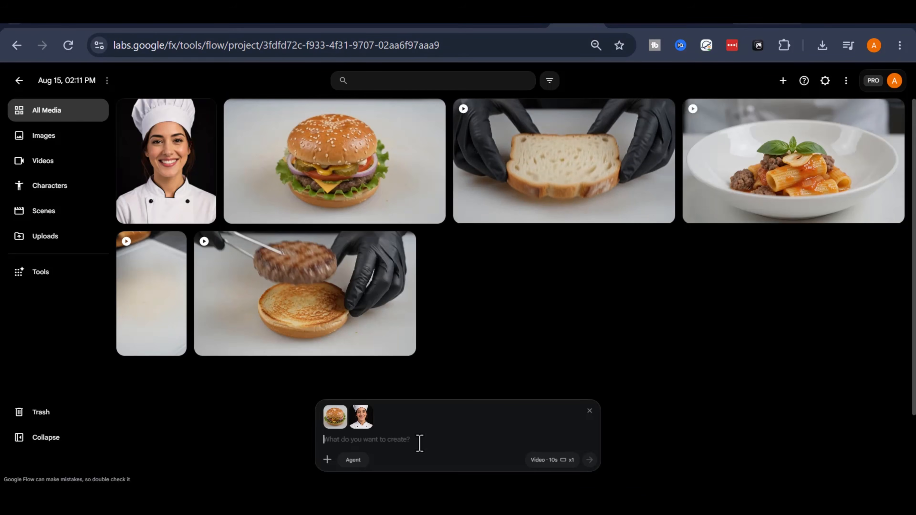
key("ctrl+v")
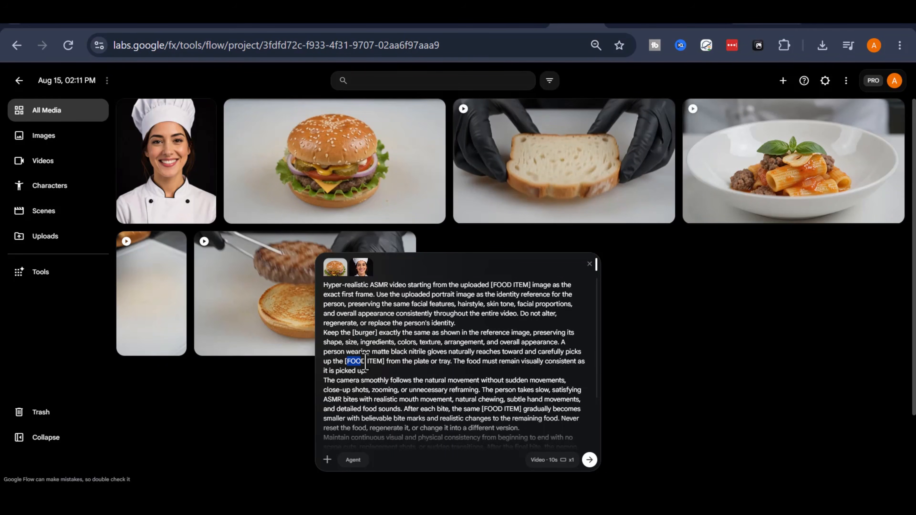
Step: Replace the FOOD ITEM placeholders in the prompt with burger and generate one 10-second 16:9 video from it
type("burger")
scroll(475, 389, "down", 2)
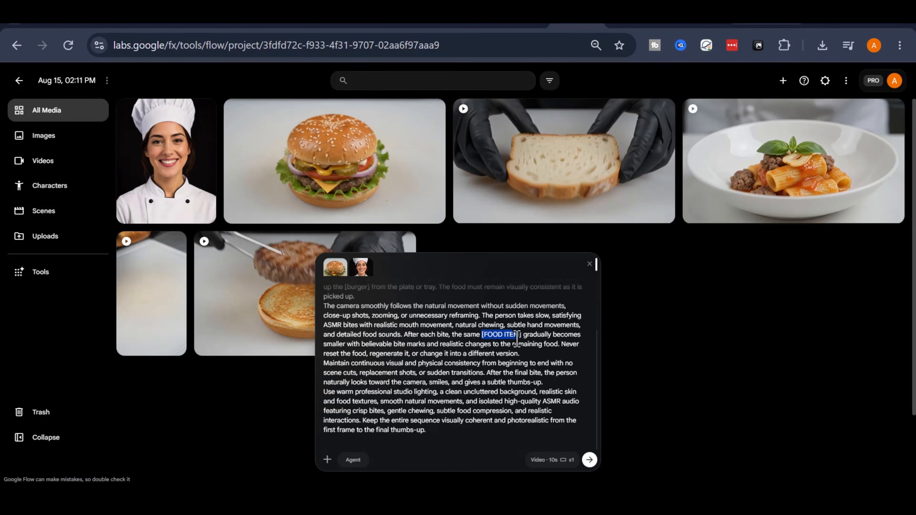
scroll(454, 418, "up", 2)
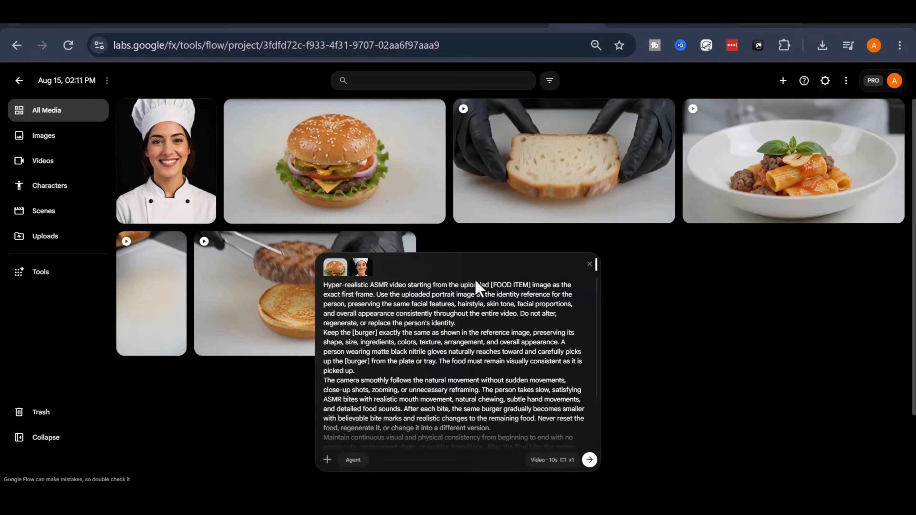
scroll(430, 357, "down", 2)
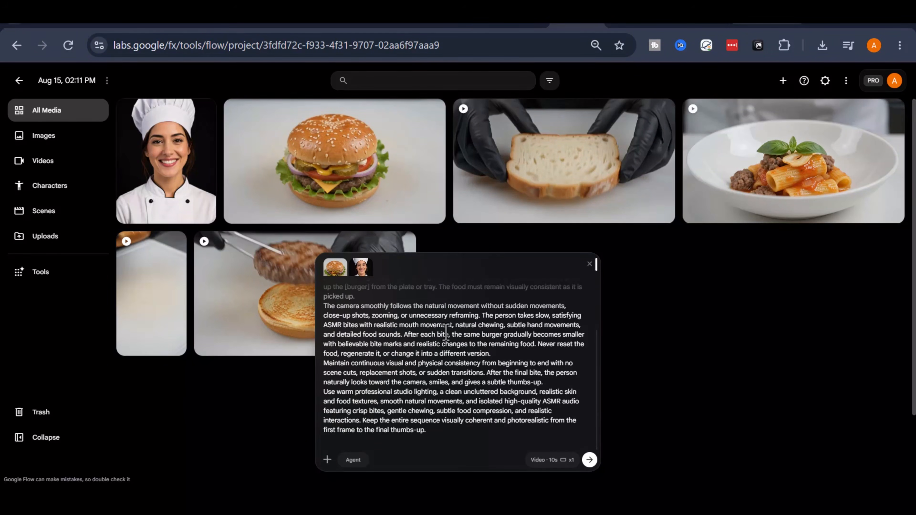
left_click(589, 460)
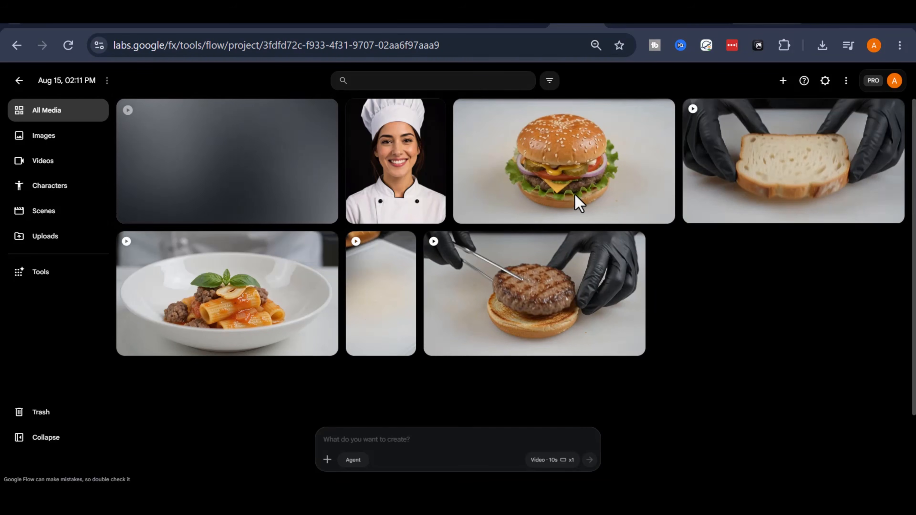
Step: Open the generated video of the chef eating the burger and play it back
left_click(266, 221)
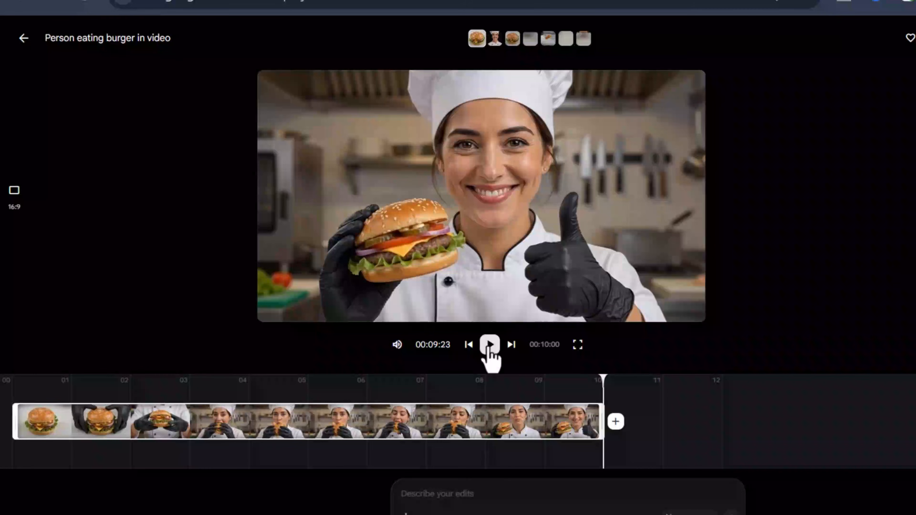
left_click(489, 345)
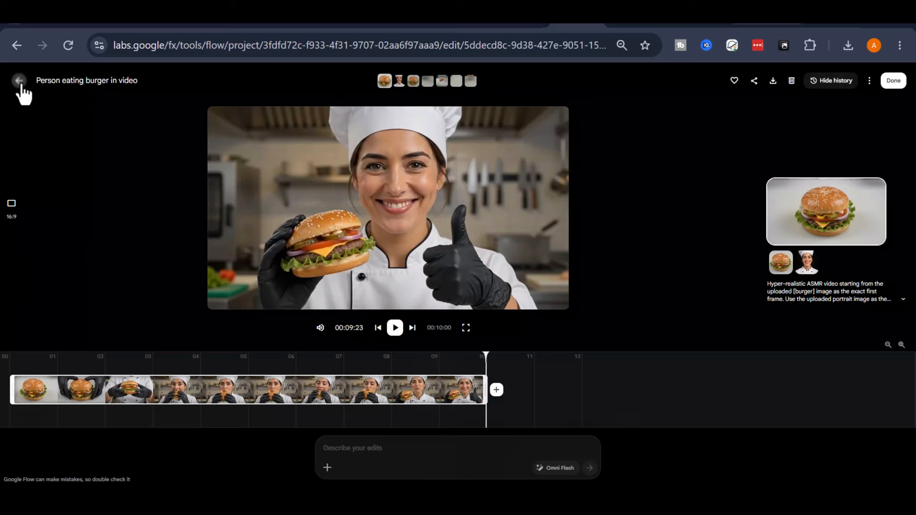
Step: Open the 9:16 video of hands assembling a burger and save its finished-burger frame as an image
left_click(24, 39)
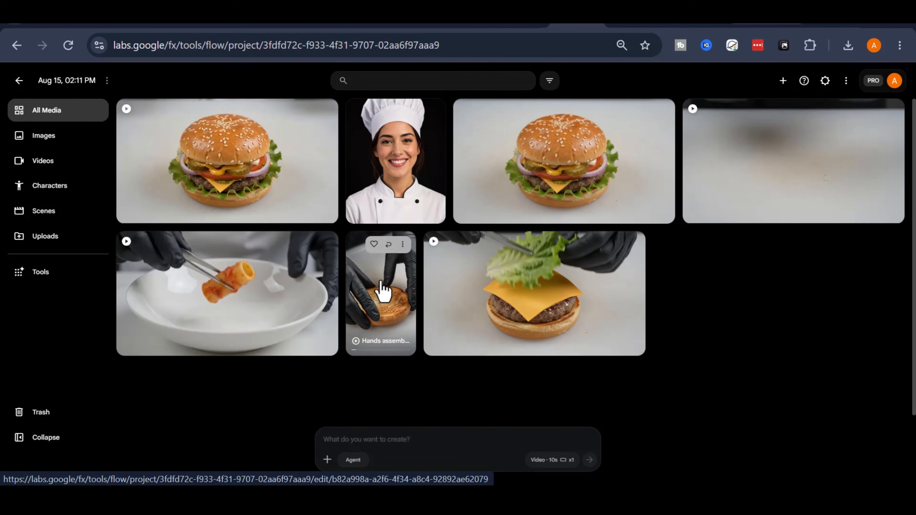
left_click(387, 283)
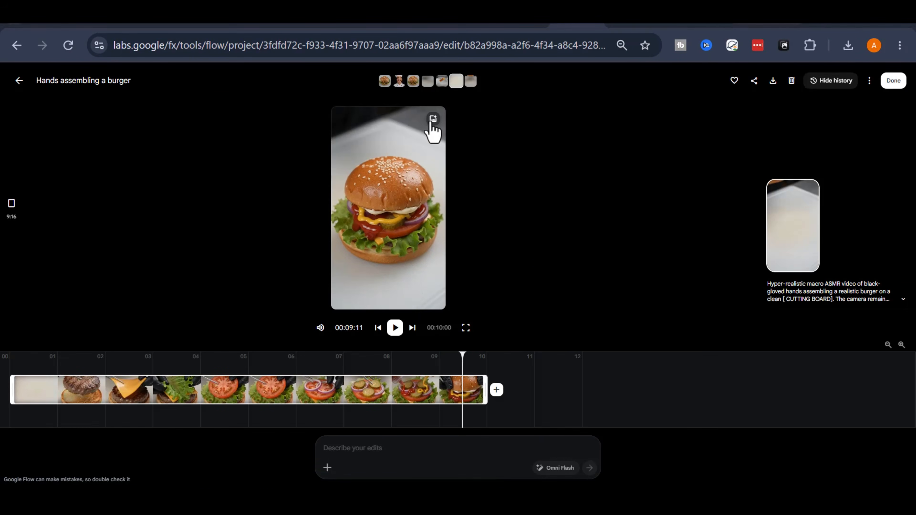
left_click(432, 121)
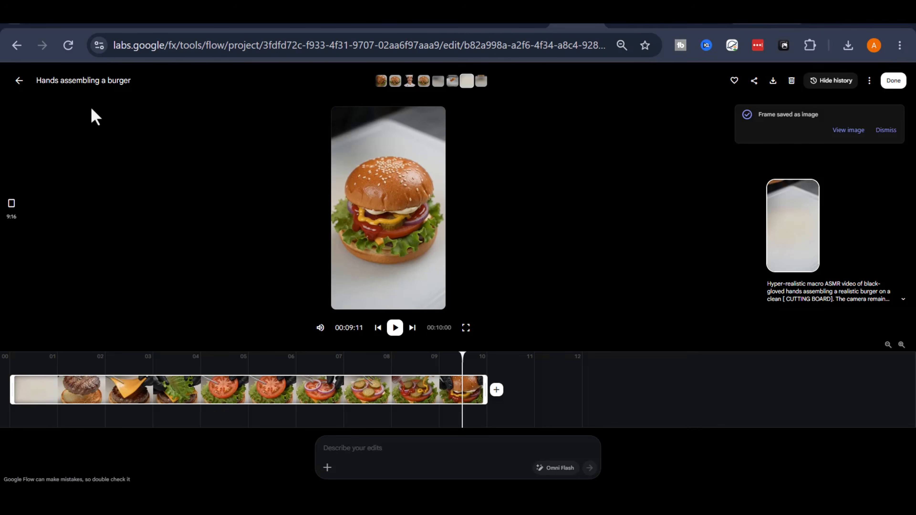
Step: Add the saved burger frame and the chef portrait as references, paste the burger-eating prompt, and generate one 10-second video
left_click(21, 81)
left_click_drag(163, 174, 374, 442)
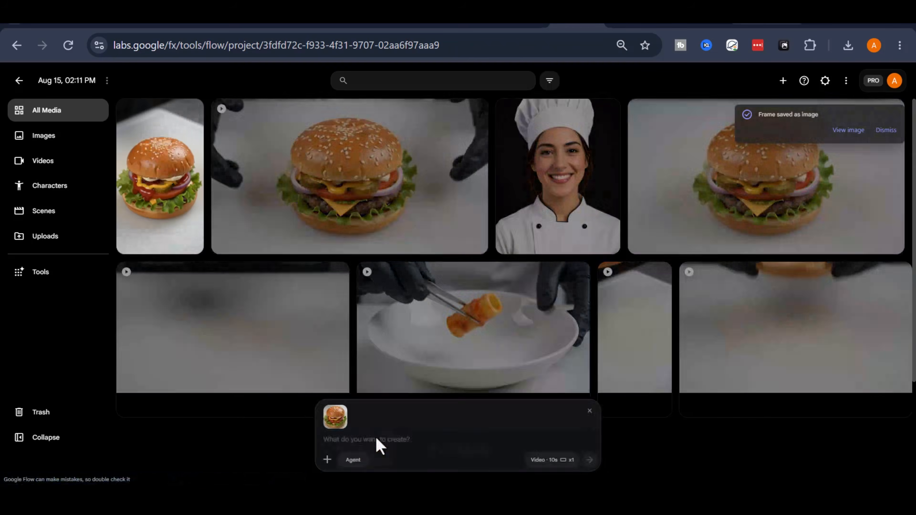
left_click_drag(545, 113, 445, 425)
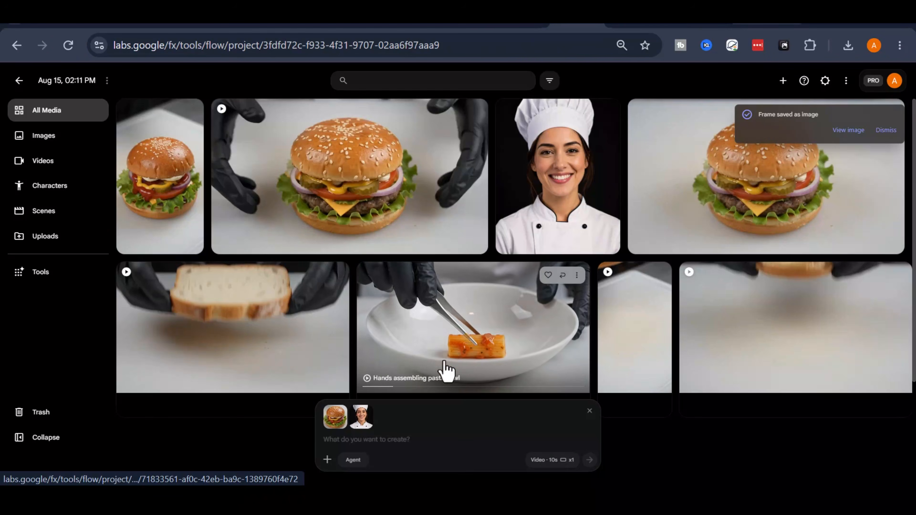
key("ctrl+v")
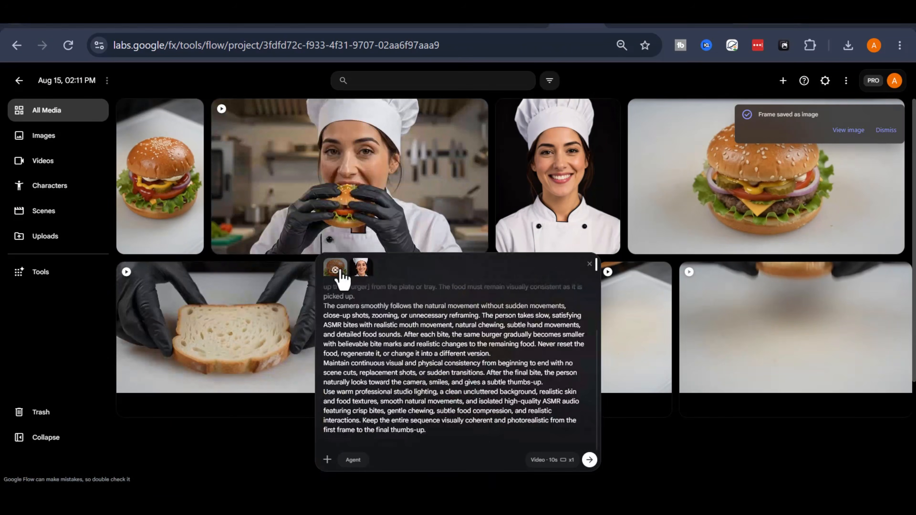
left_click(588, 460)
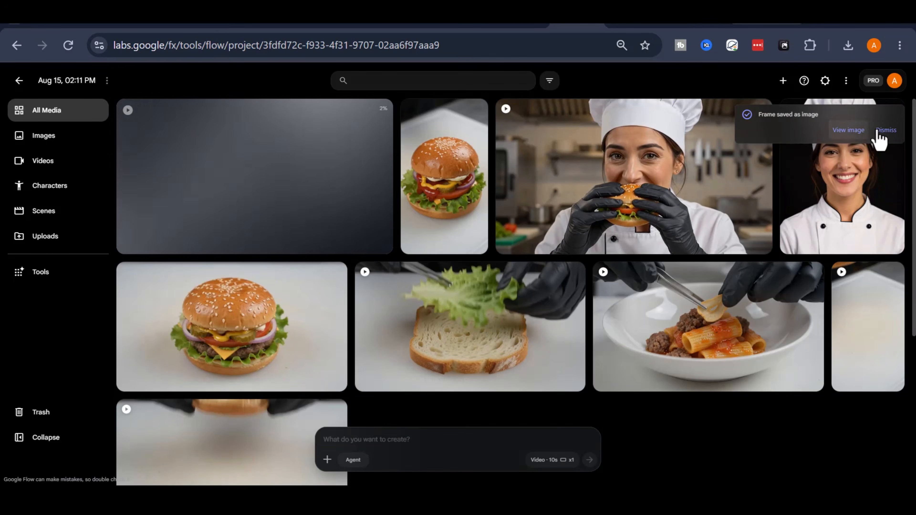
Step: Save the finished-sandwich frame of the sandwich assembly video as an image and dismiss the notification
left_click(878, 131)
left_click(758, 112)
mouse_move(750, 216)
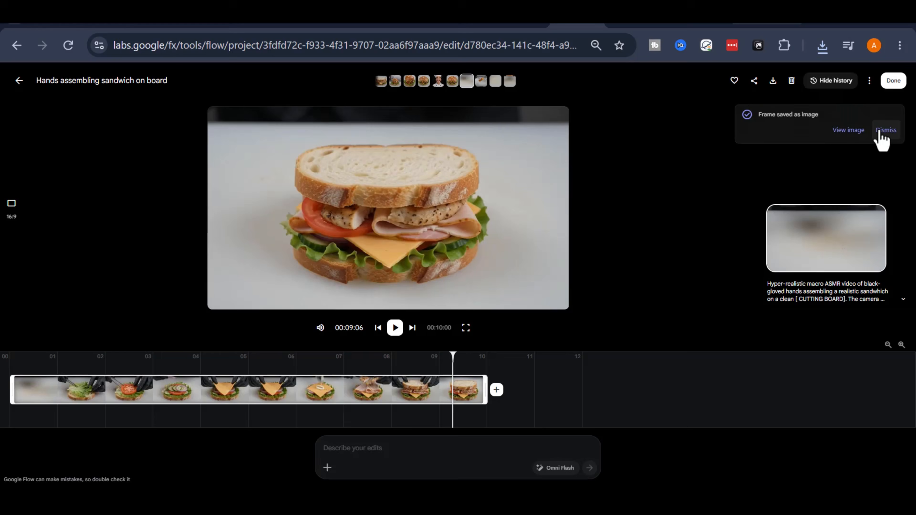
left_click(879, 131)
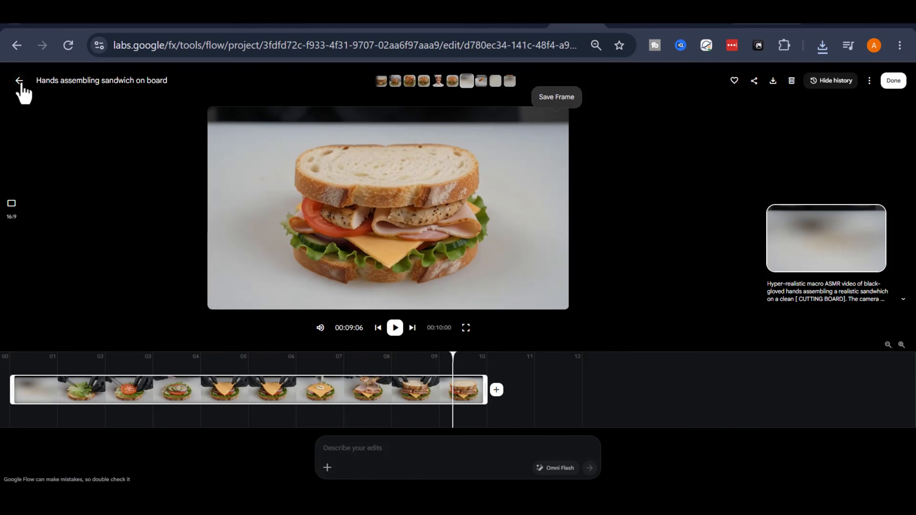
Step: Add the saved sandwich frame and the chef portrait as references and paste the Prompt 2 text into the prompt
left_click(19, 80)
left_click_drag(245, 227, 337, 451)
left_click_drag(164, 299, 465, 438)
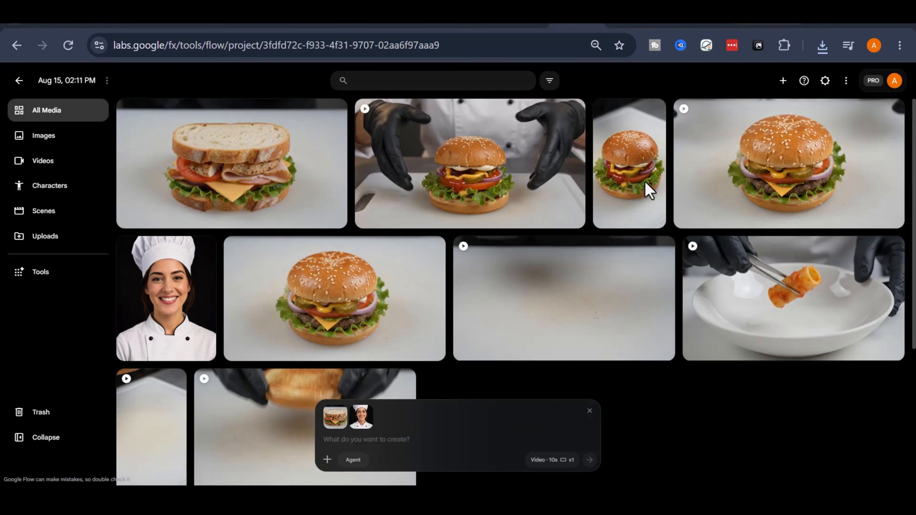
key("ctrl+v")
Step: Replace the FOOD ITEM placeholders in the prompt with sandwich and generate one 10-second video from it
left_click_drag(494, 285, 522, 284)
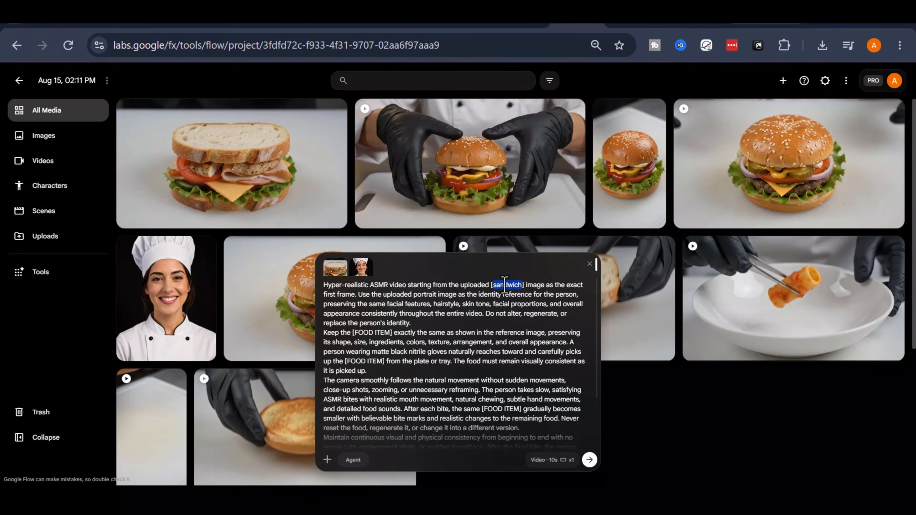
type("sandwich")
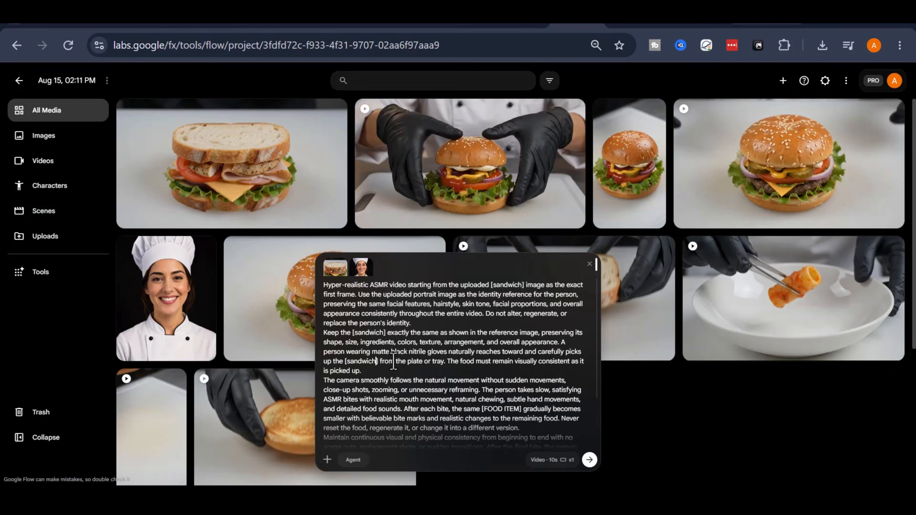
scroll(393, 362, "down", 2)
type("sandwich")
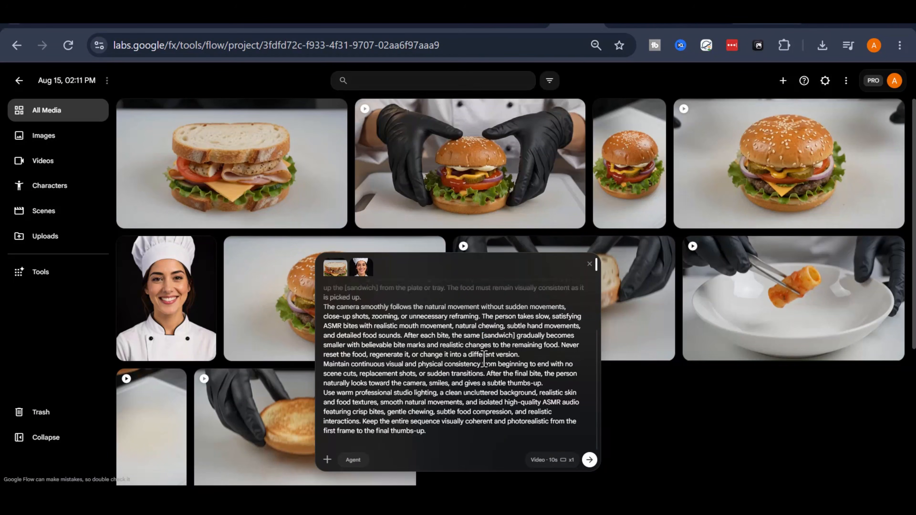
left_click(590, 460)
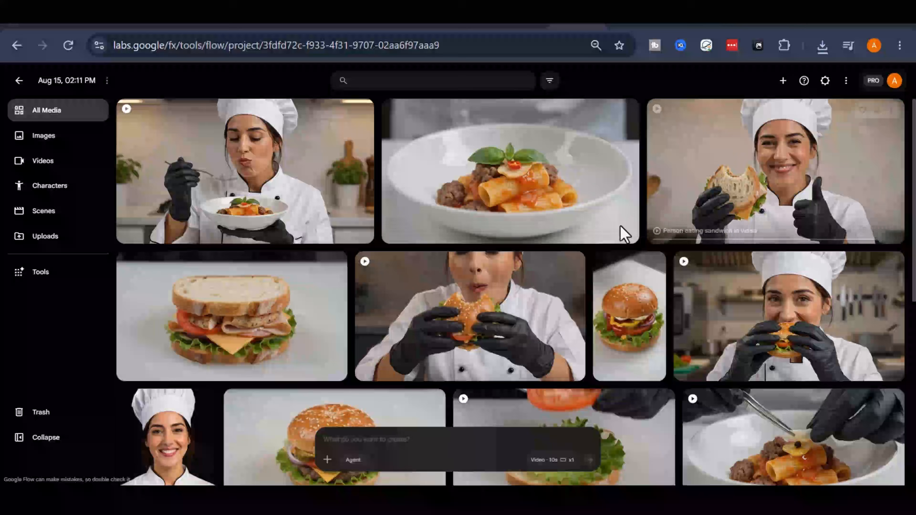
scroll(450, 358, "down", 4)
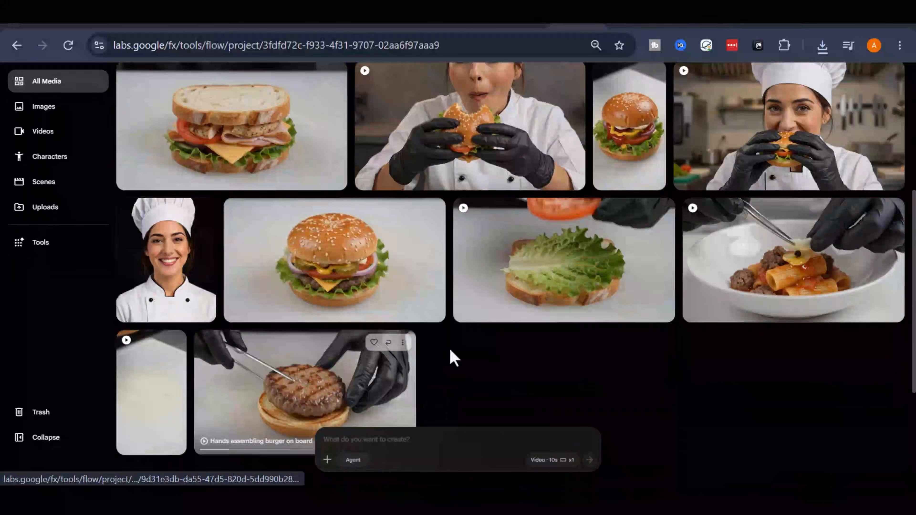
scroll(389, 327, "up", 4)
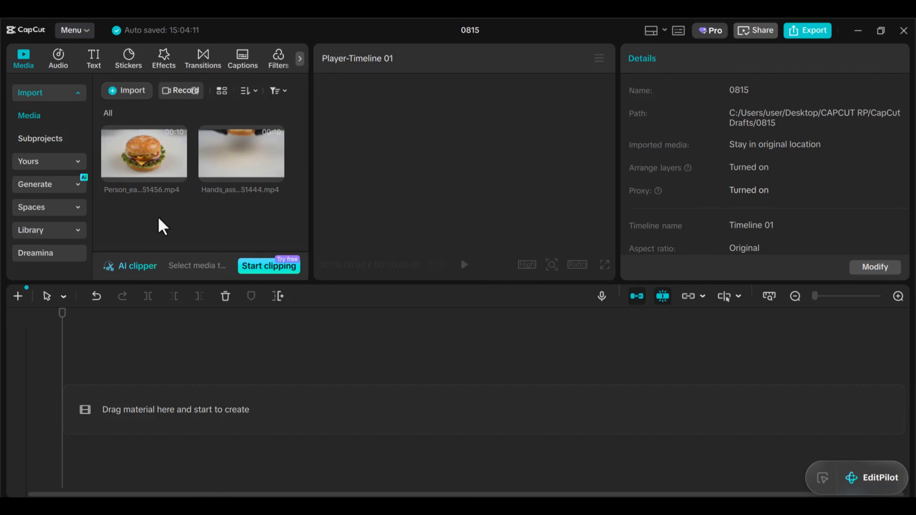
Step: In CapCut, sort the imported media by name and place the burger assembly clip followed by the burger-eating clip on the timeline
left_click(249, 91)
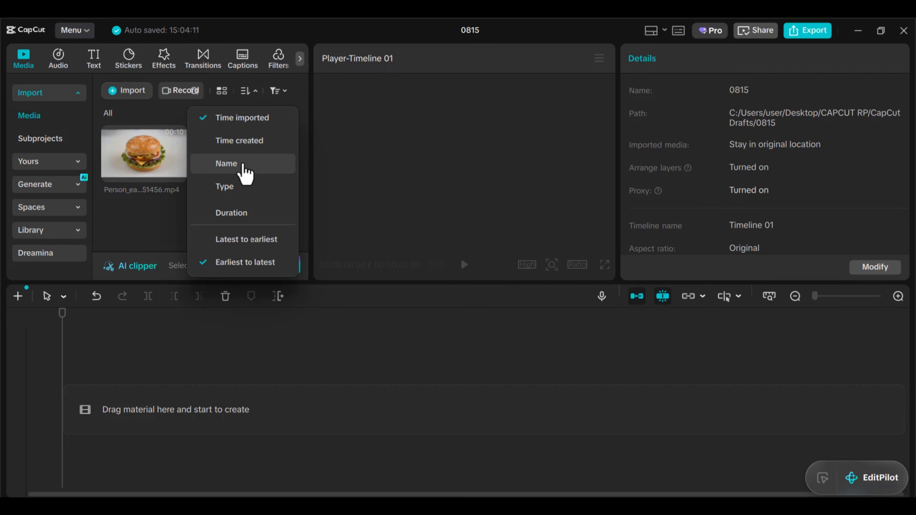
left_click(164, 217)
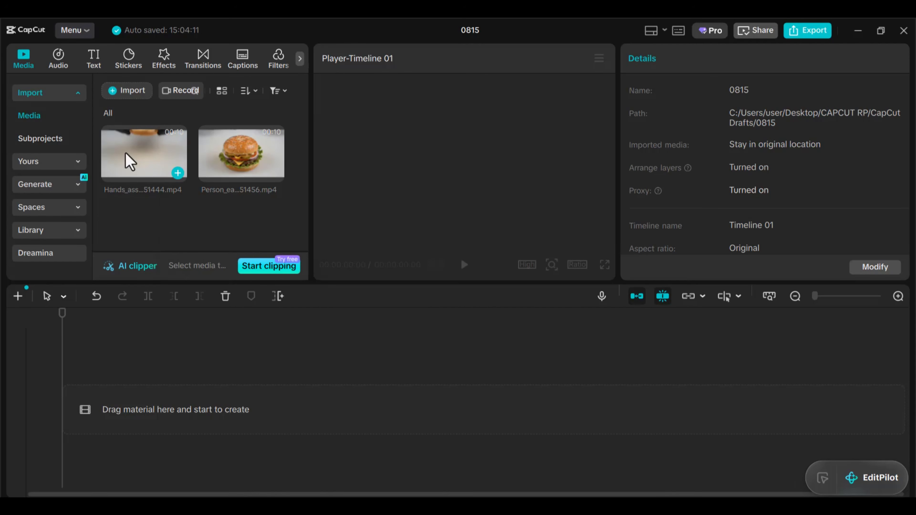
left_click_drag(130, 161, 128, 423)
left_click_drag(230, 144, 394, 413)
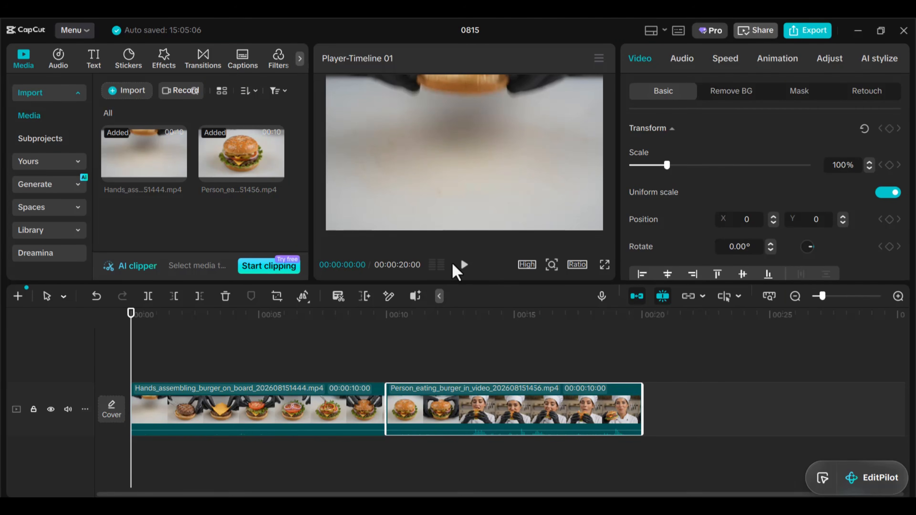
Step: Play the opening of the combined timeline and scrub ahead to the end of the burger-eating clip
left_click(466, 267)
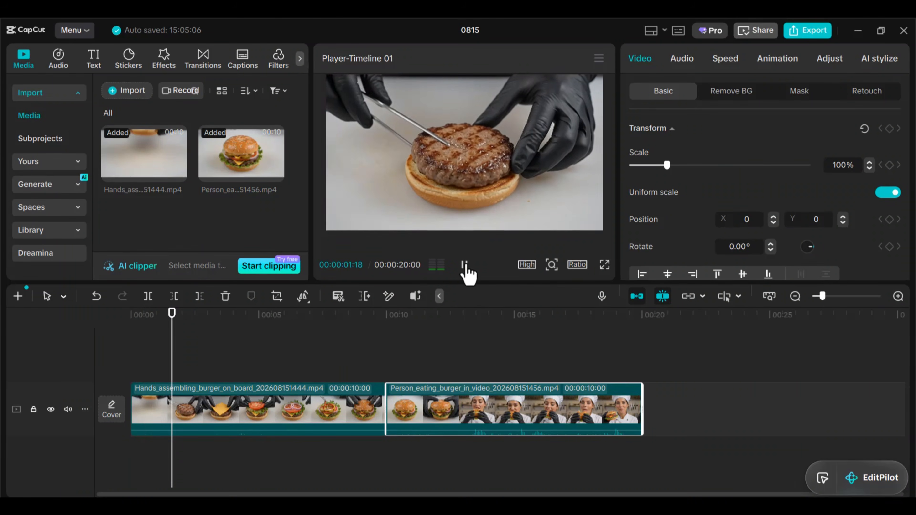
left_click(464, 266)
left_click_drag(194, 354, 600, 387)
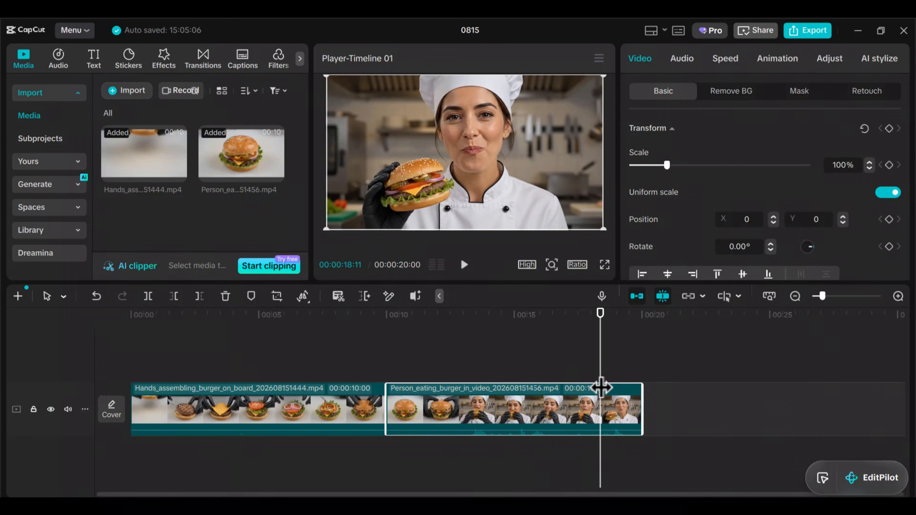
Step: Set the scale of both timeline clips together to 102%
left_click_drag(707, 404, 267, 407)
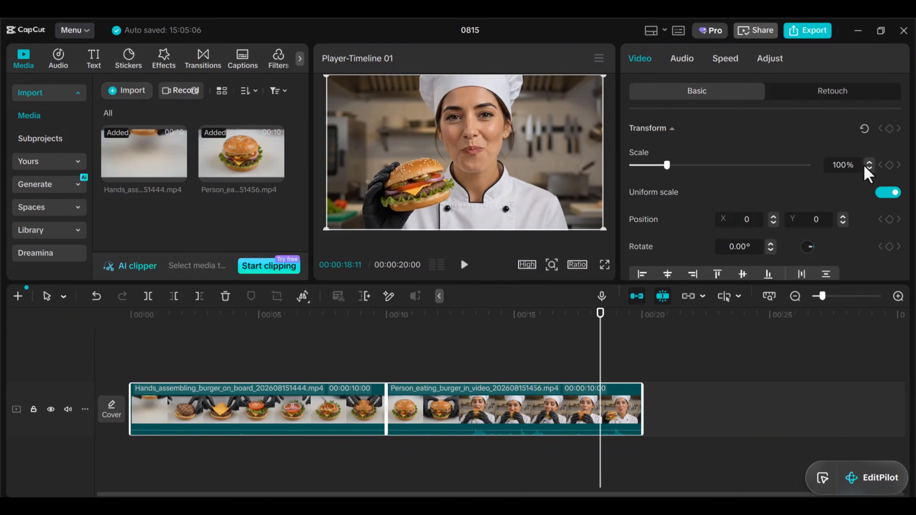
left_click(869, 162)
left_click(869, 163)
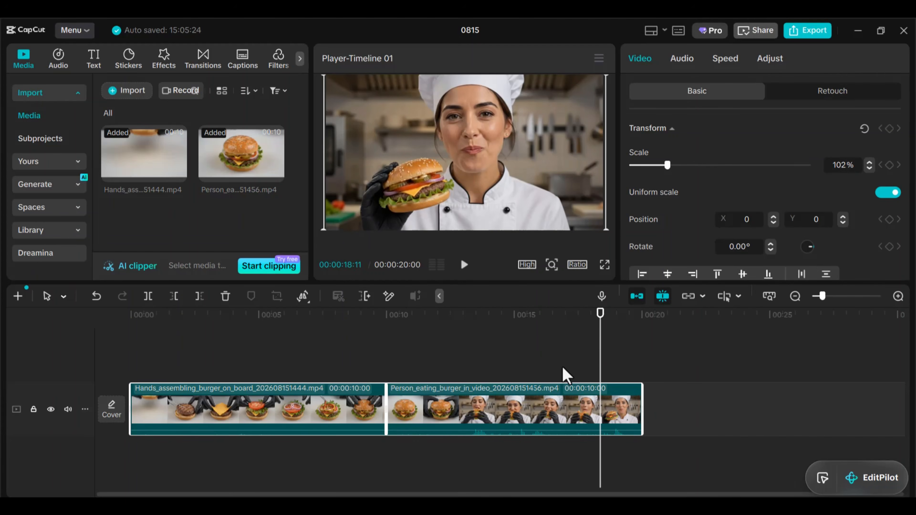
Step: Review the cut between the assembly and eating clips by scrubbing and playing the timeline around the join
left_click_drag(601, 361, 130, 393)
left_click(185, 361)
left_click_drag(187, 375, 378, 420)
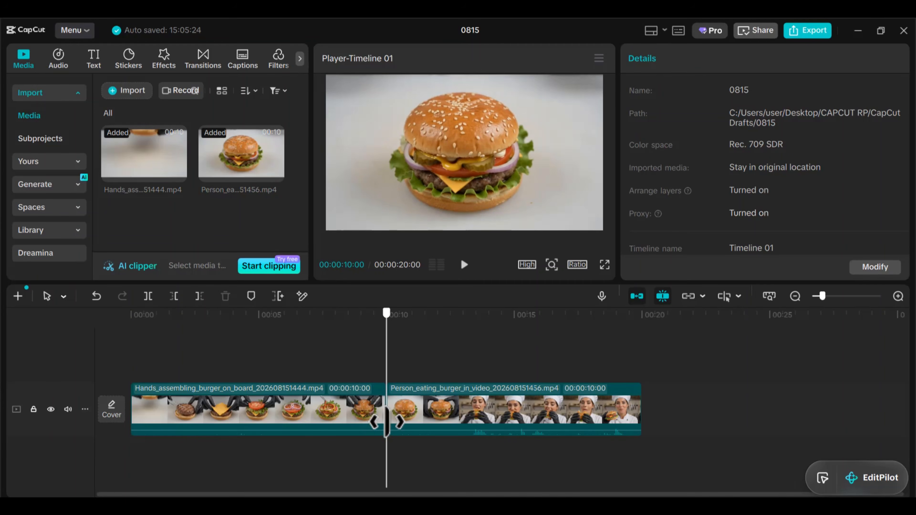
left_click(464, 265)
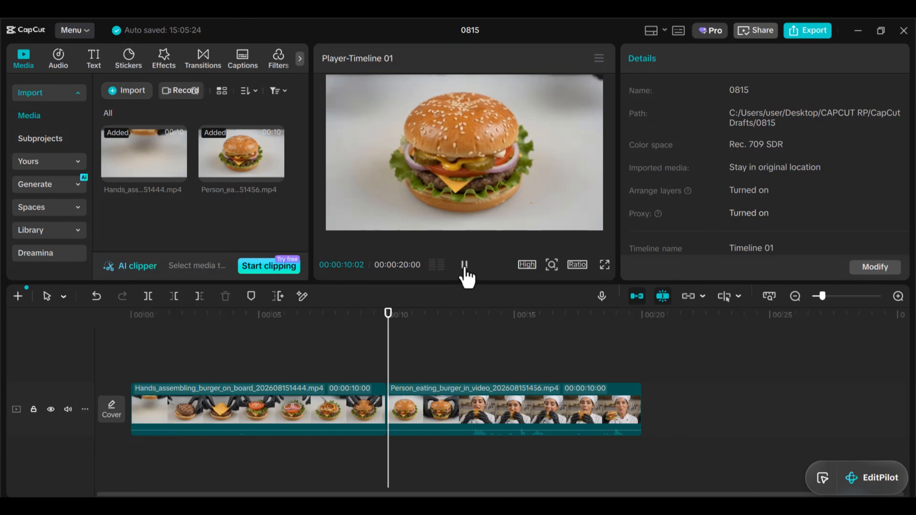
key("space")
left_click_drag(430, 389, 377, 411)
left_click(464, 265)
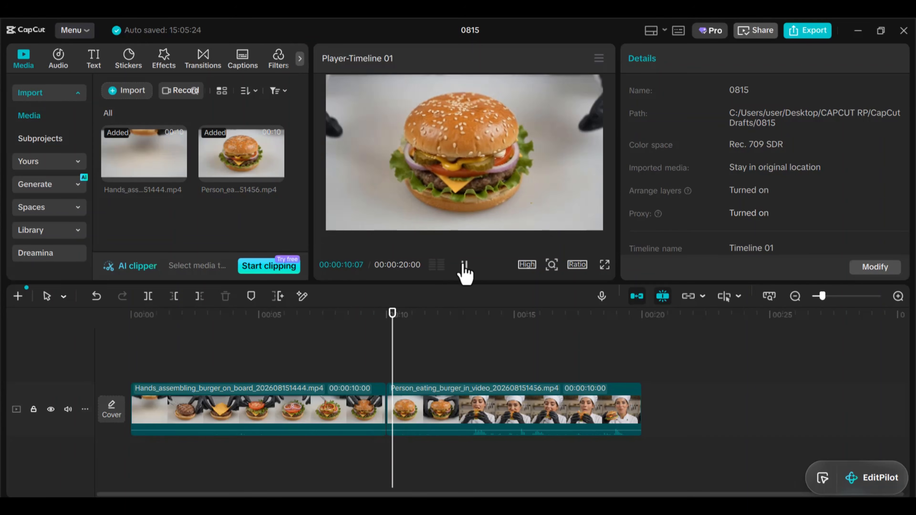
left_click_drag(427, 376, 587, 389)
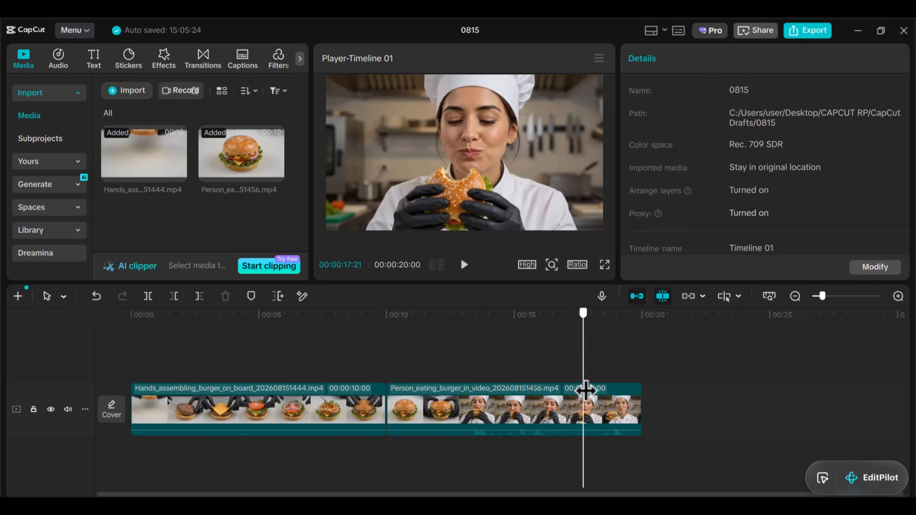
left_click(346, 413)
left_click(281, 415)
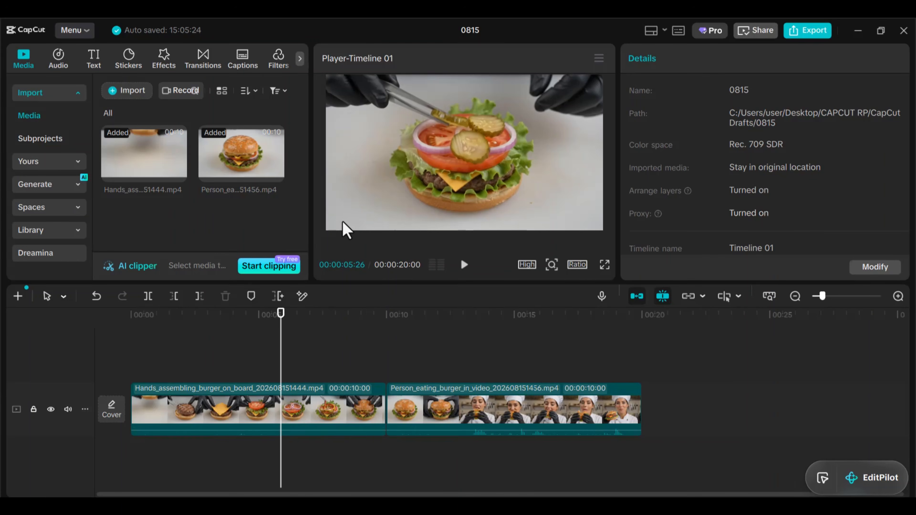
Step: Select both timeline clips at the finished-burger frame, increase their color saturation, and set Highlight to 20
left_click(370, 314)
left_click(624, 419)
left_click(297, 410, "ctrl")
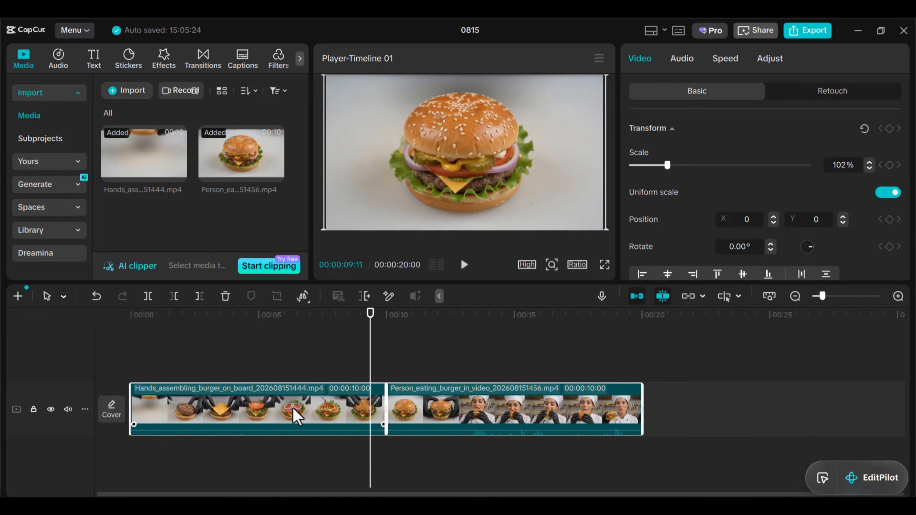
left_click(771, 59)
scroll(776, 153, "down", 8)
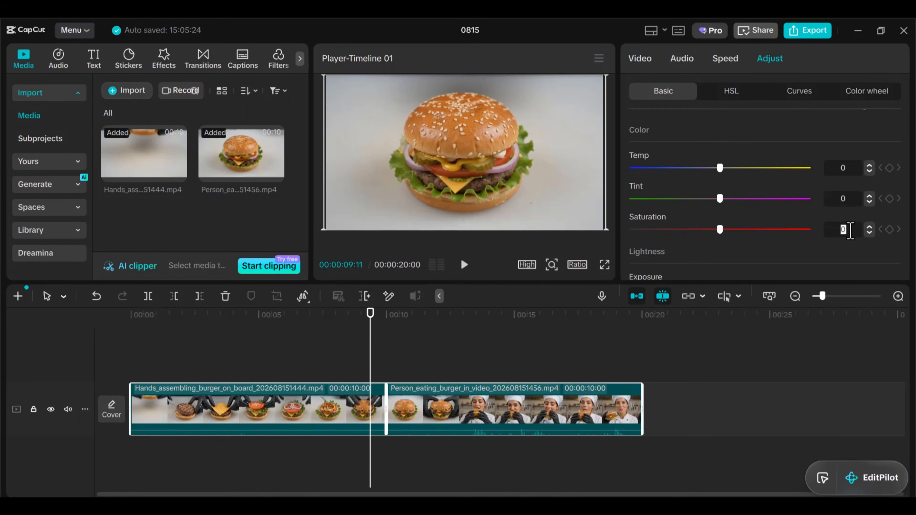
scroll(778, 195, "down", 4)
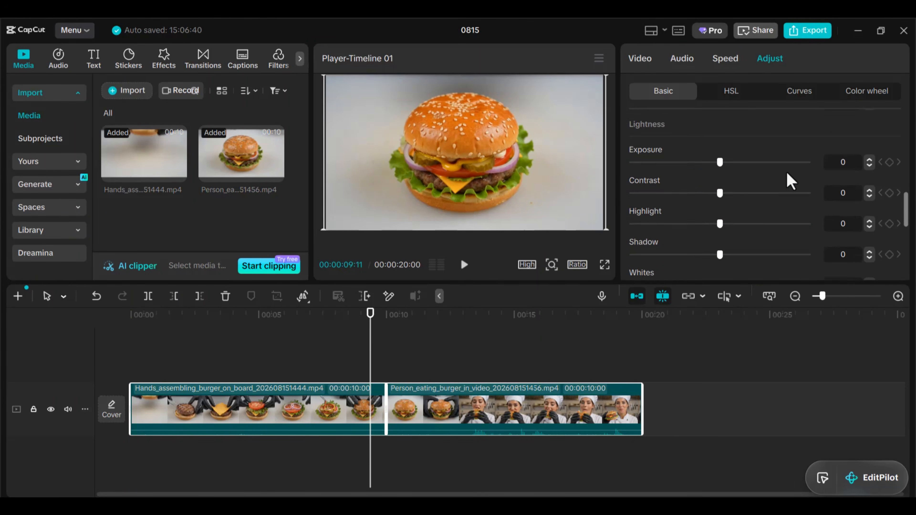
type("20")
key("Return")
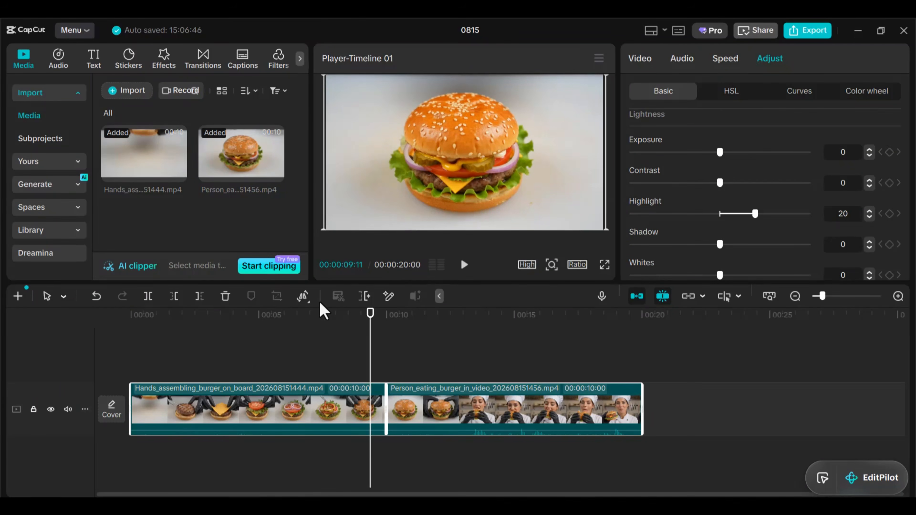
Step: Check the color adjustments at several points of the burger assembly clip
left_click_drag(372, 368, 400, 393)
scroll(696, 222, "down", 5)
scroll(696, 223, "up", 3)
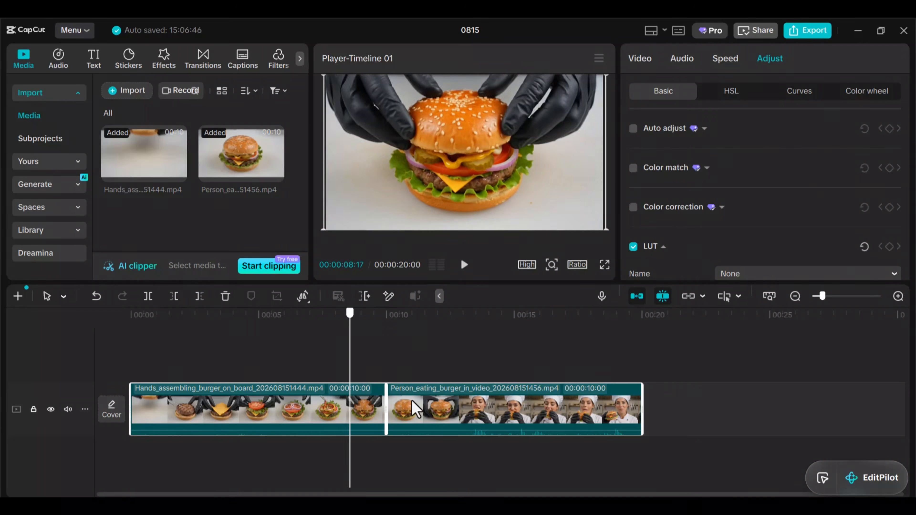
left_click(315, 404)
left_click(257, 409)
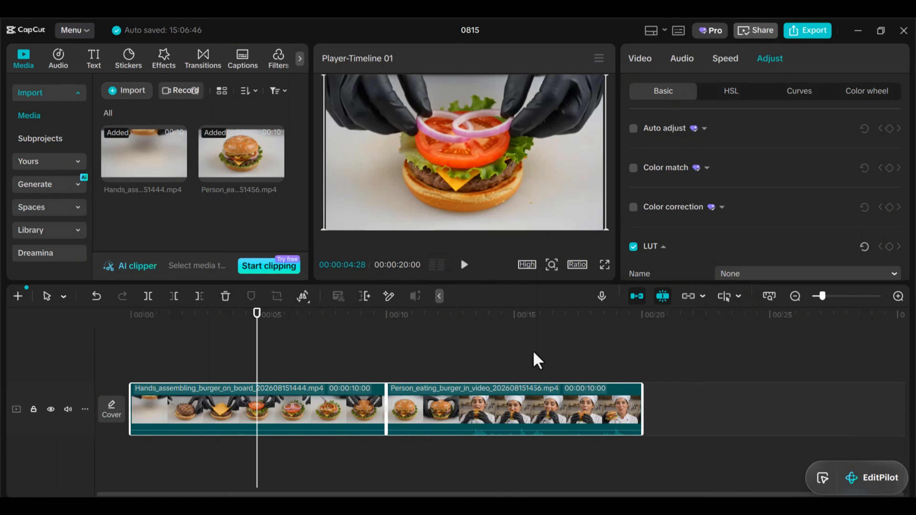
Step: Extract the audio of both selected burger clips onto a separate track below the video
left_click(680, 62)
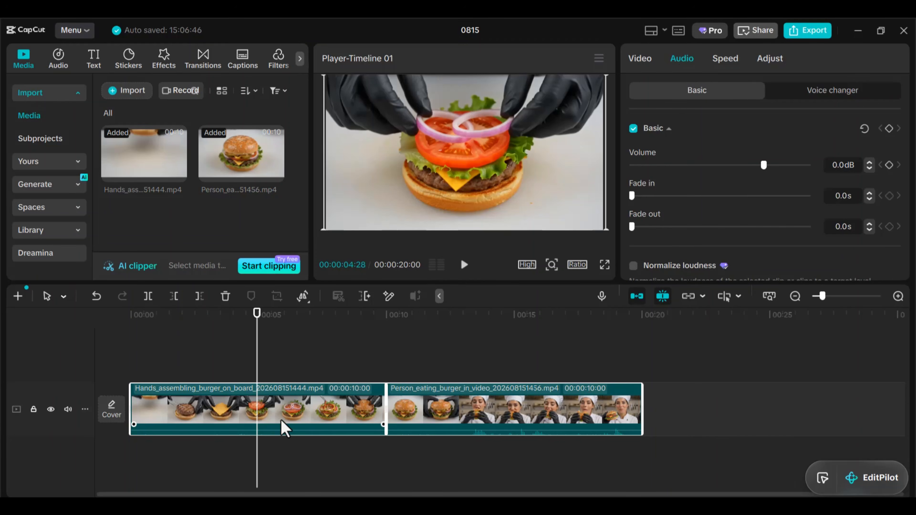
right_click(285, 415)
left_click(163, 143)
left_click_drag(654, 409, 347, 429)
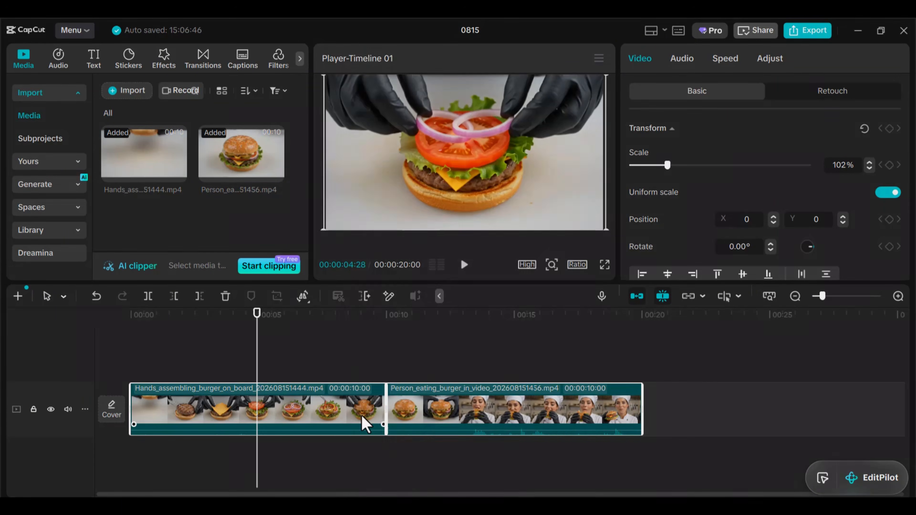
right_click(364, 424)
left_click(447, 270)
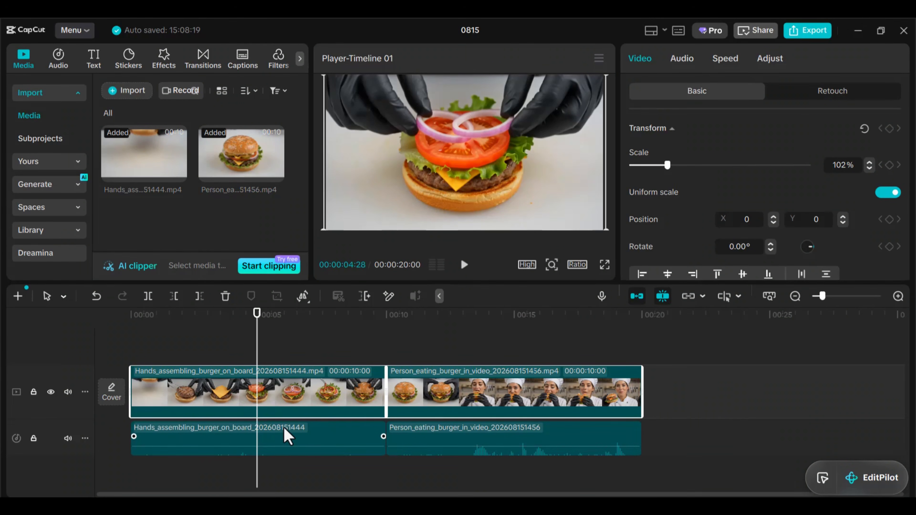
Step: Set the extracted audio volume to 20.0 dB for the assembly clip and 8.0 dB for the eating clip
left_click(304, 441)
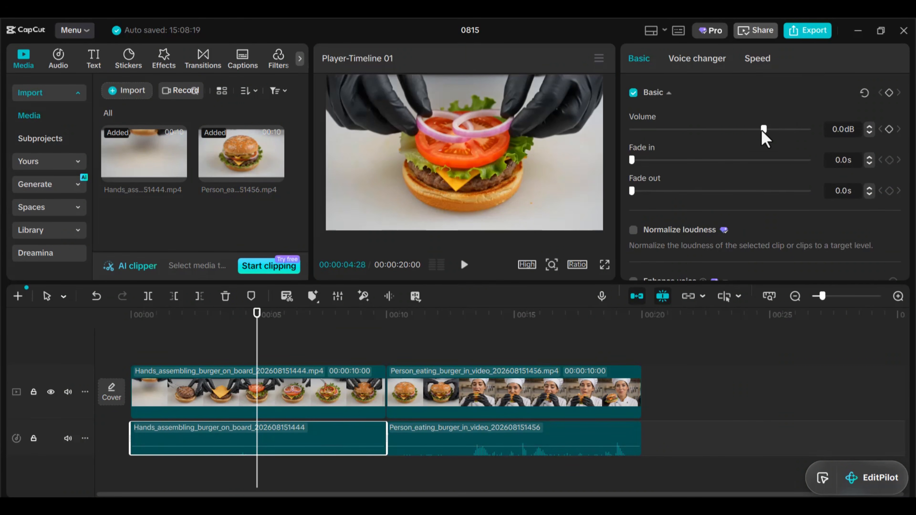
left_click_drag(763, 129, 810, 158)
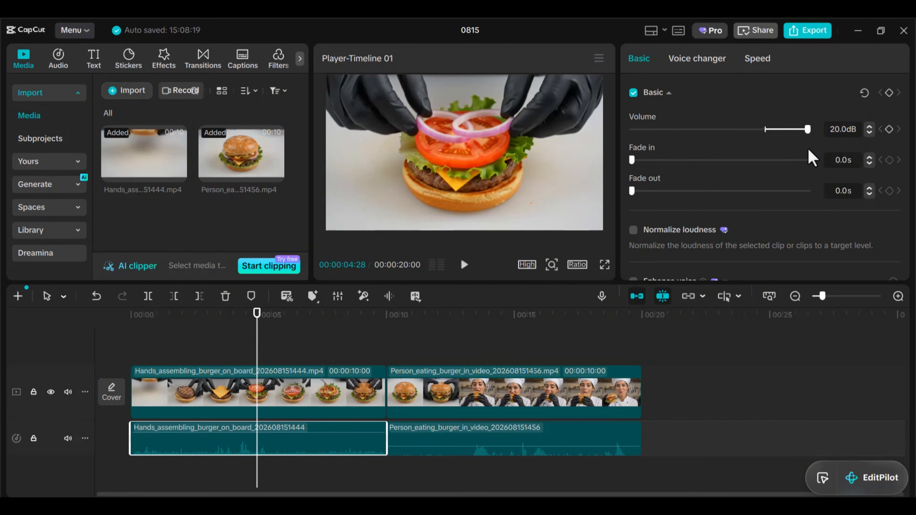
left_click(486, 438)
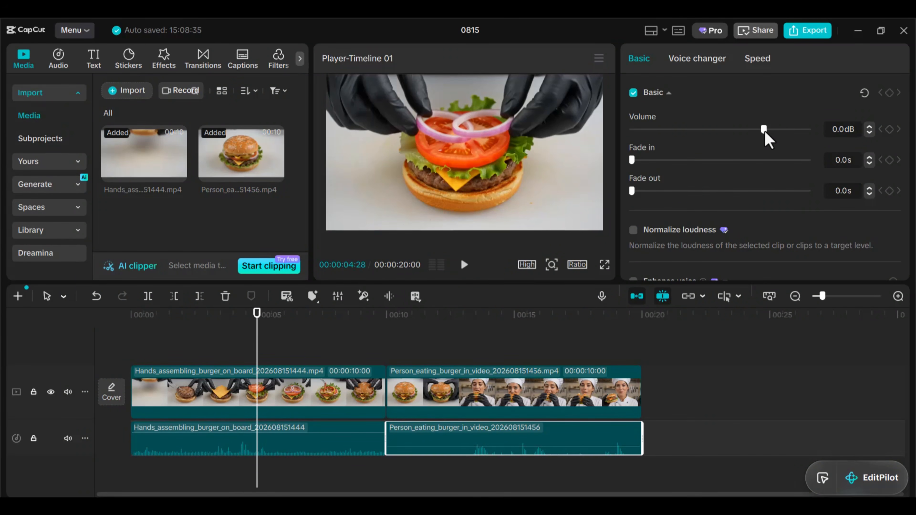
left_click_drag(765, 134, 777, 139)
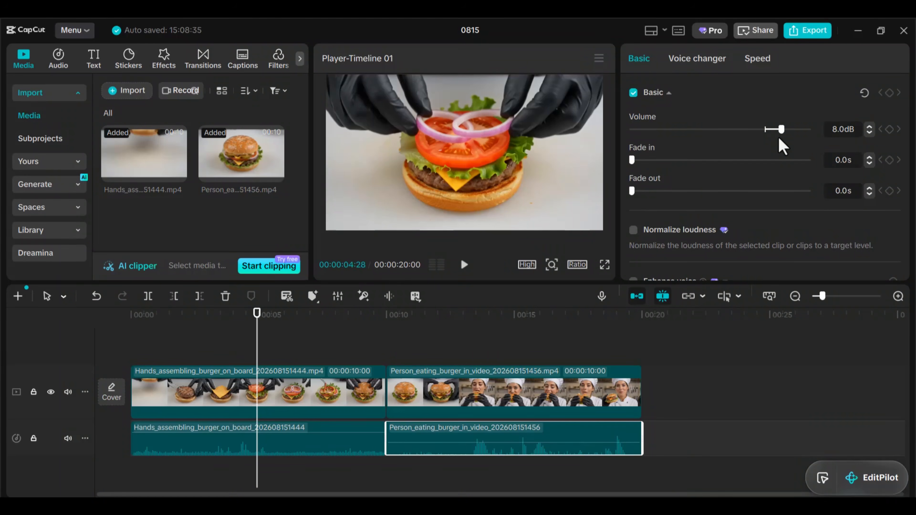
Step: Scrub through both clips for a final check and open the export settings for the timeline
left_click_drag(256, 355, 607, 415)
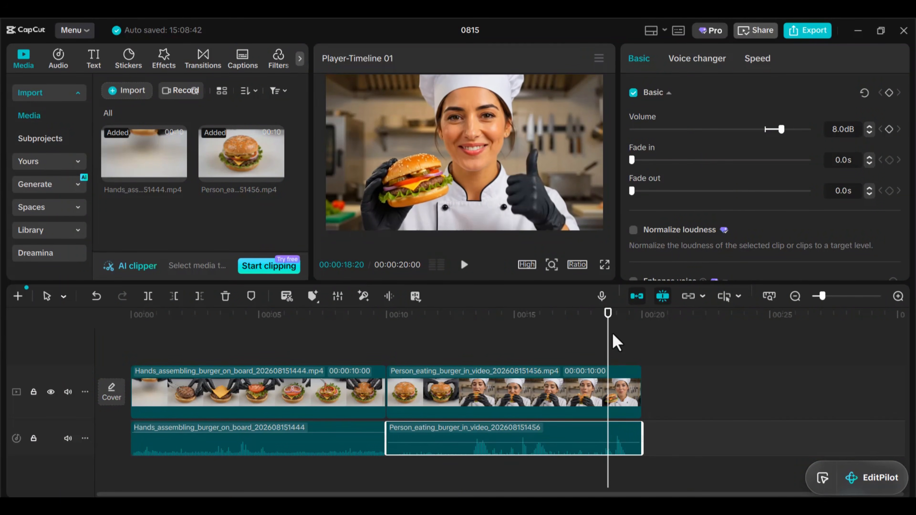
left_click_drag(613, 336, 252, 361)
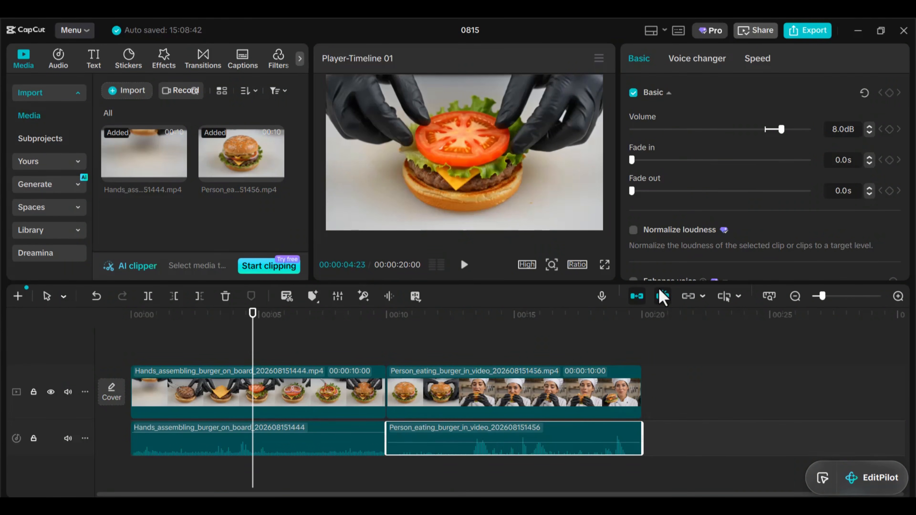
left_click(805, 33)
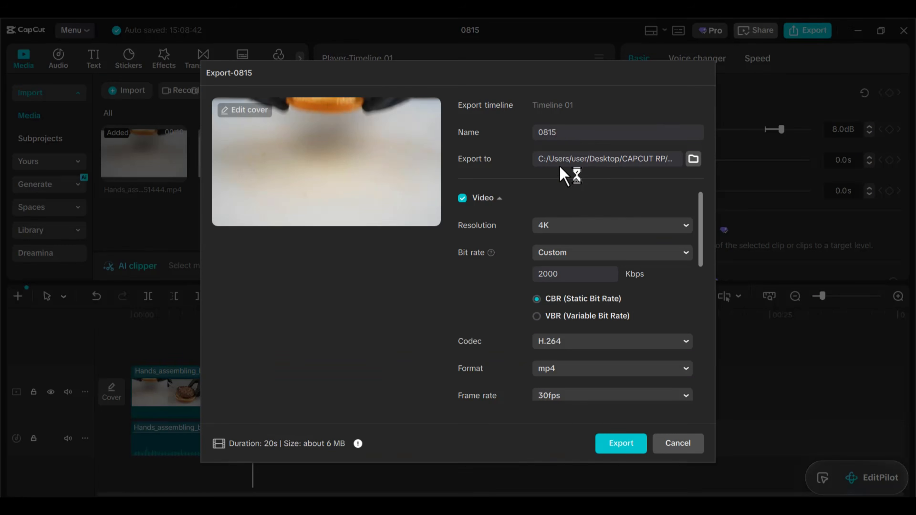